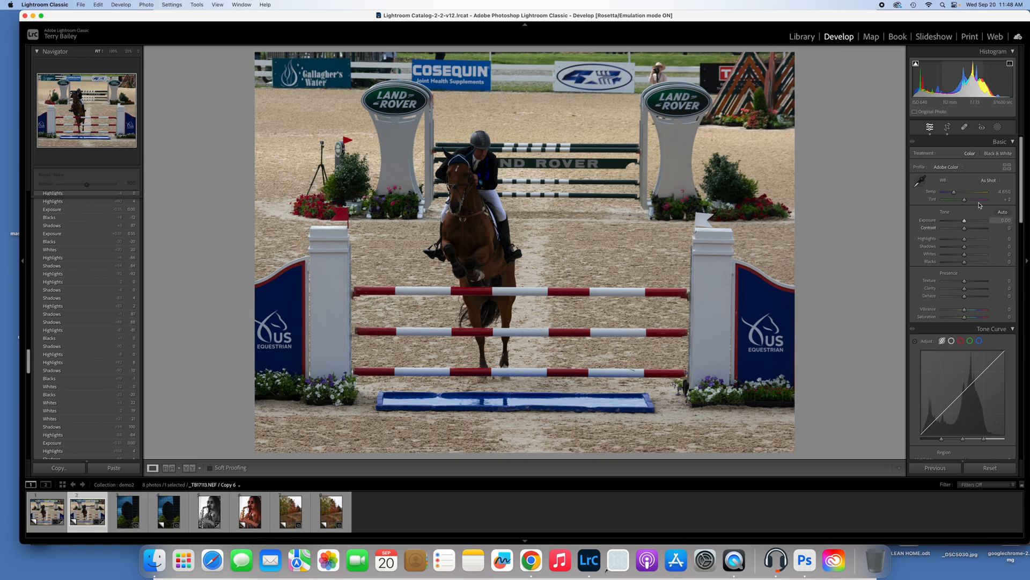
- Show the horse-jumping photo beside its reference photo in the Reference View
{"action": "left_click_drag", "start_coordinate": [1022, 183], "coordinate": [1019, 350]}
{"action": "scroll", "coordinate": [928, 403], "scroll_direction": "down", "scroll_amount": 3}
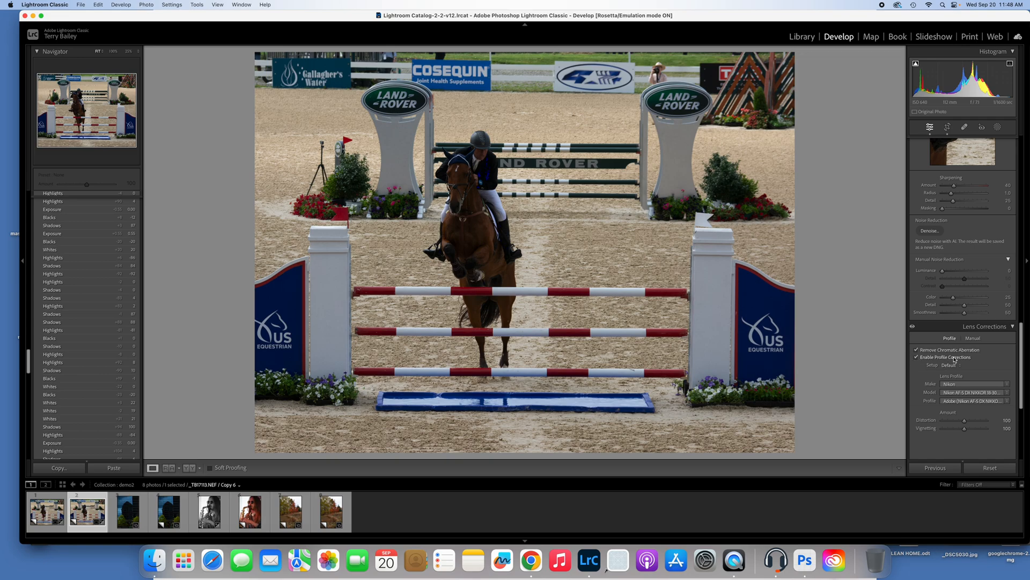
{"action": "scroll", "coordinate": [945, 382], "scroll_direction": "up", "scroll_amount": 10}
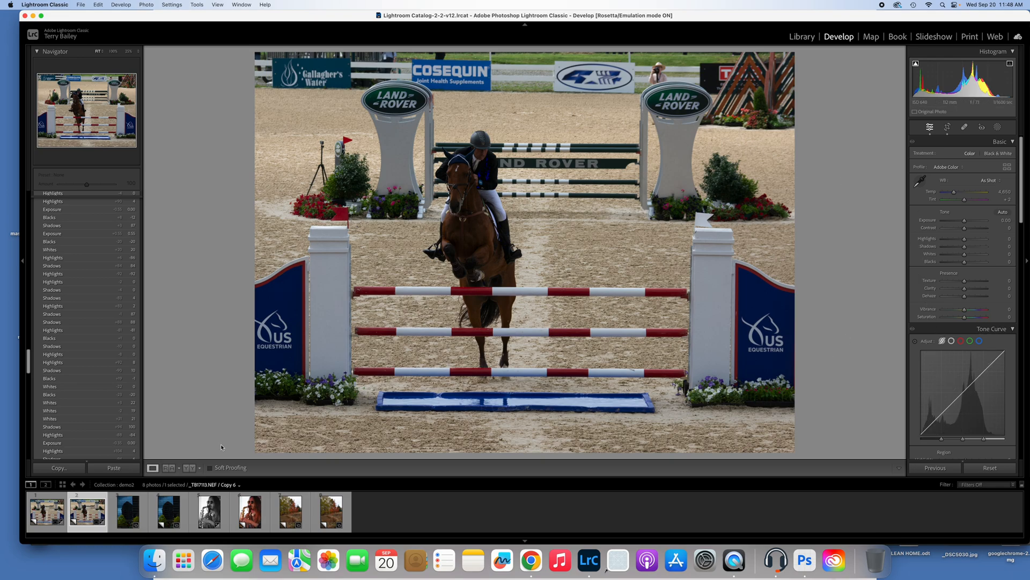
{"action": "left_click", "coordinate": [168, 467]}
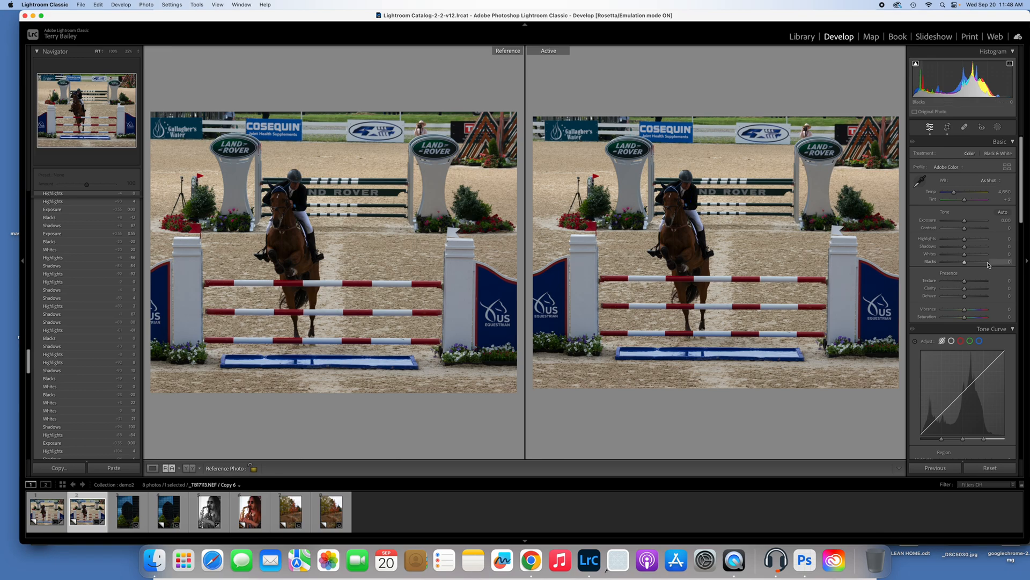
{"action": "left_click", "coordinate": [1013, 143]}
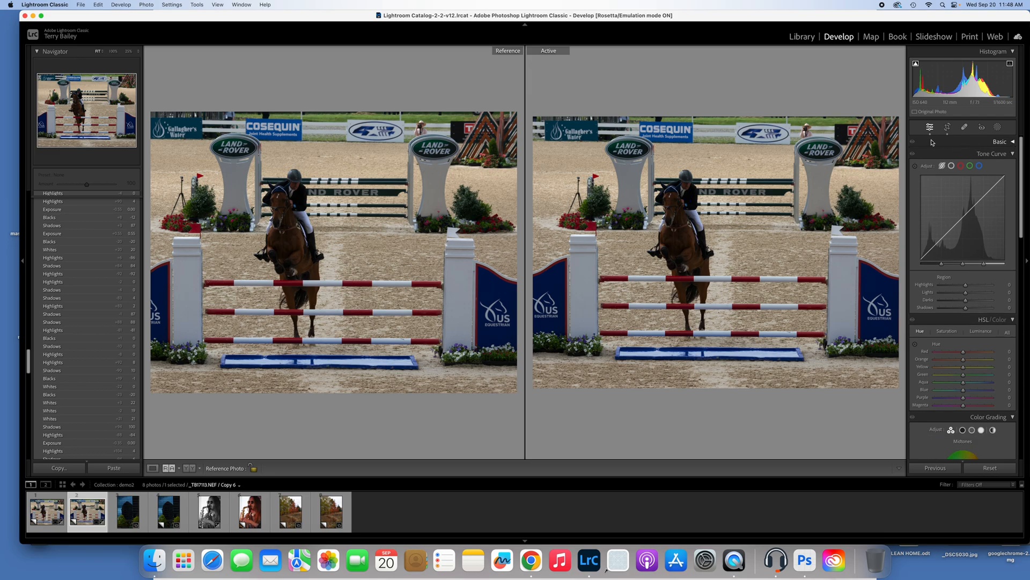
{"action": "left_click", "coordinate": [1014, 143]}
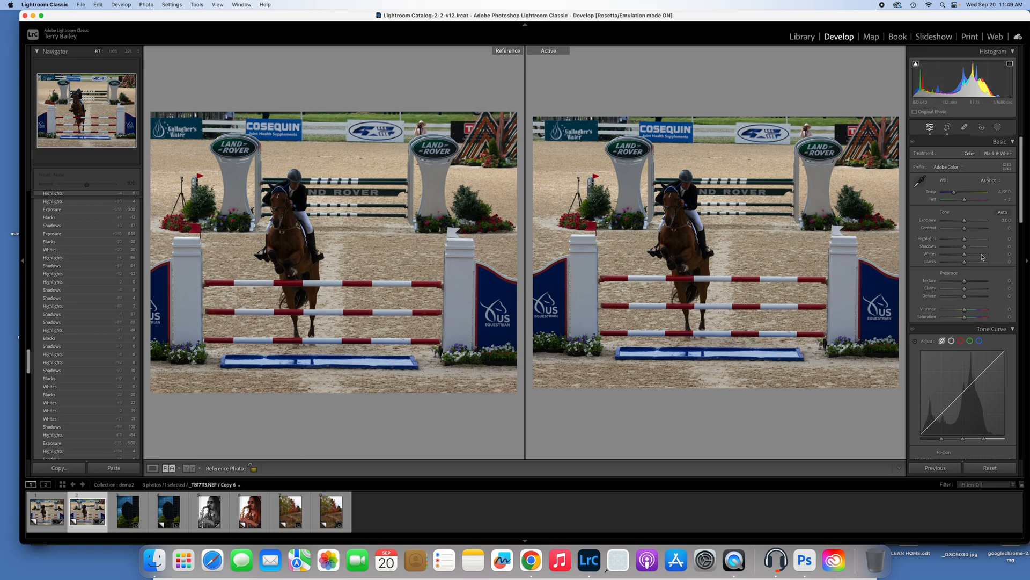
- Set the horse photo's Highlights to -83, Shadows to +82, Whites to about +18, Blacks to -20 and Exposure to +0.60
{"action": "left_click", "coordinate": [947, 241]}
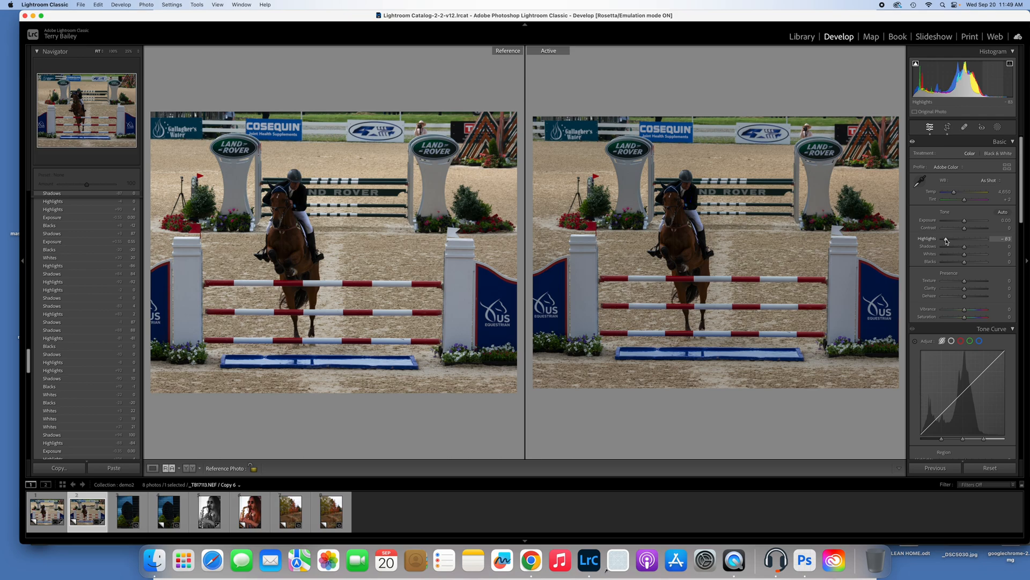
{"action": "left_click", "coordinate": [983, 248]}
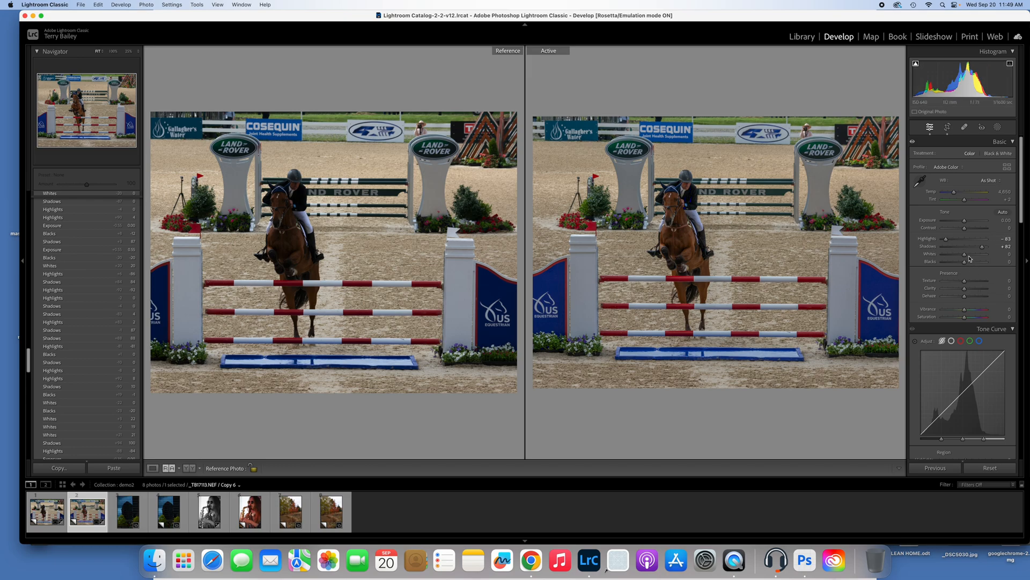
{"action": "left_click_drag", "start_coordinate": [966, 256], "coordinate": [970, 257]}
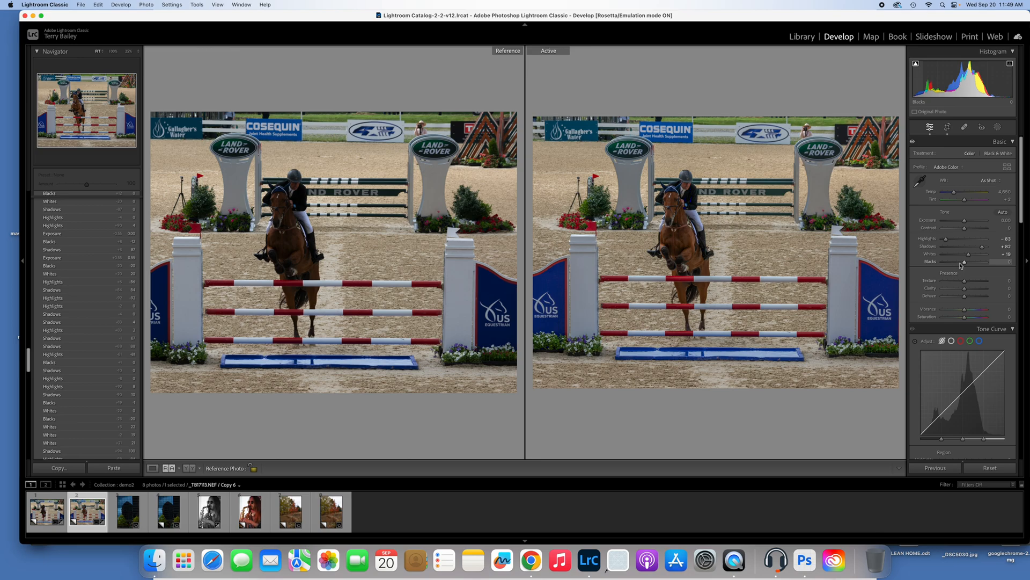
{"action": "left_click", "coordinate": [1009, 262]}
{"action": "key", "text": "Return"}
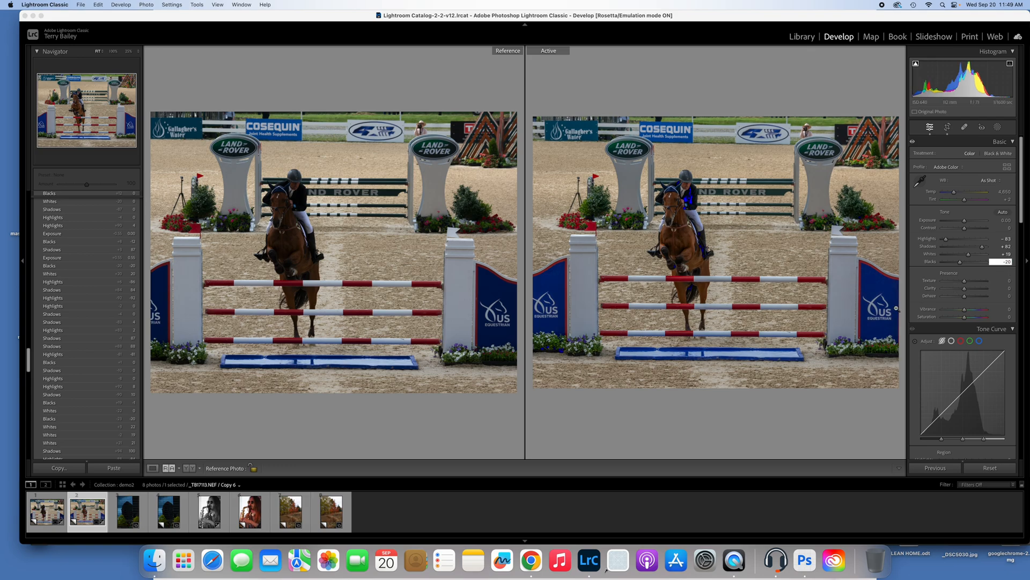
{"action": "left_click", "coordinate": [846, 433]}
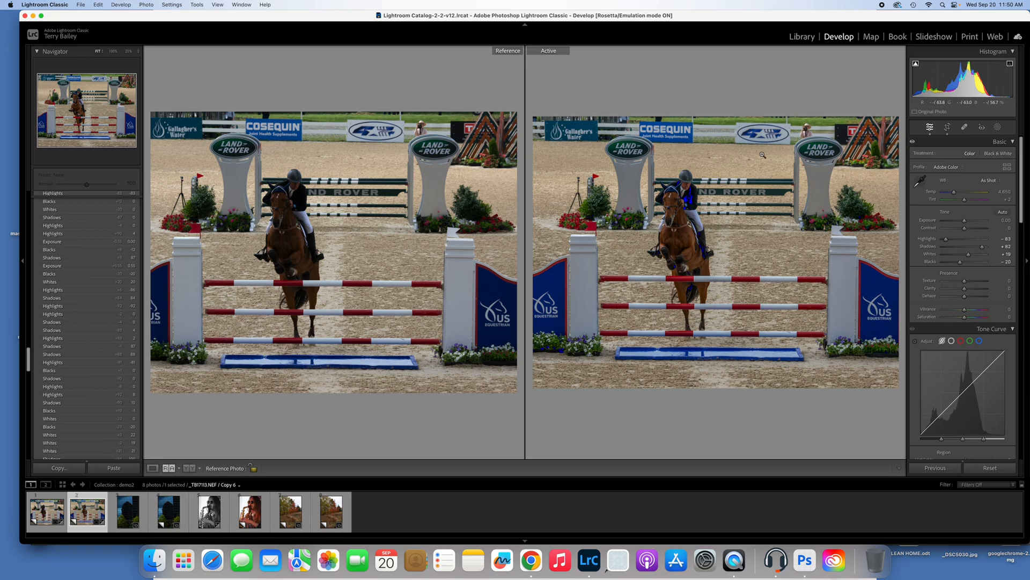
{"action": "left_click", "coordinate": [968, 224]}
{"action": "left_click_drag", "start_coordinate": [970, 224], "coordinate": [968, 223]}
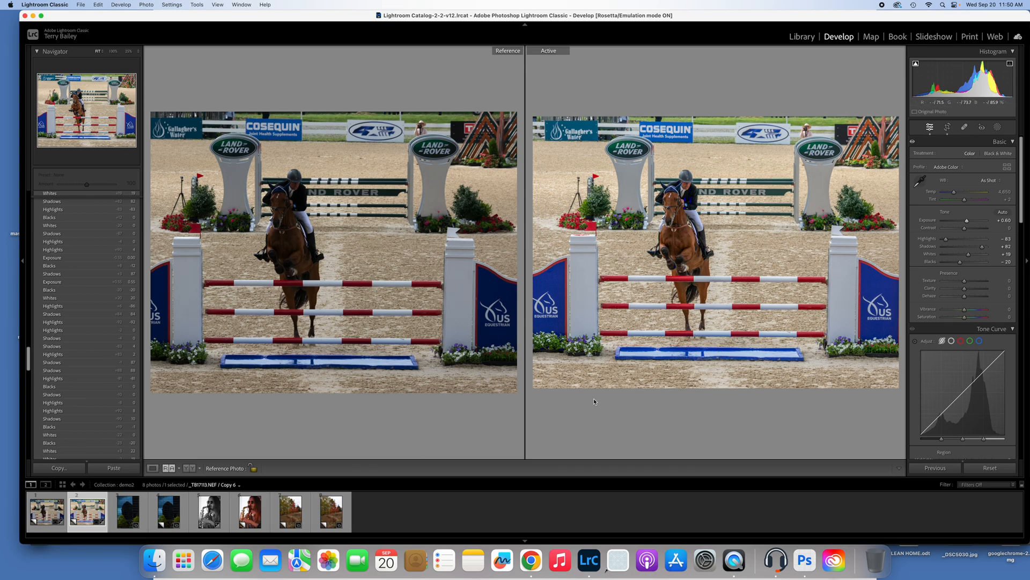
- Select the colour photo of the saxophone player and convert it to black and white
{"action": "left_click", "coordinate": [239, 517]}
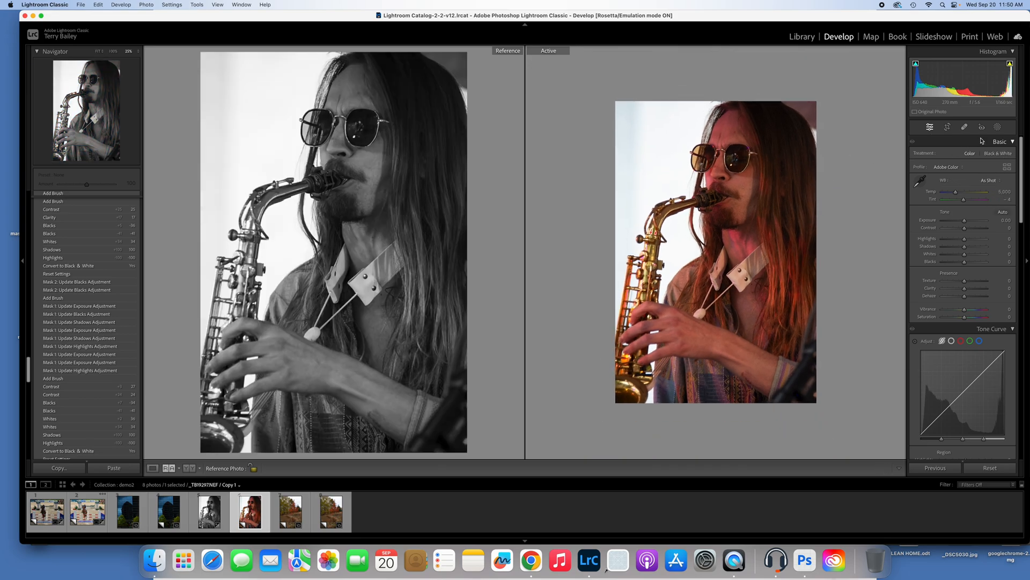
{"action": "left_click", "coordinate": [998, 154]}
{"action": "left_click", "coordinate": [771, 191]}
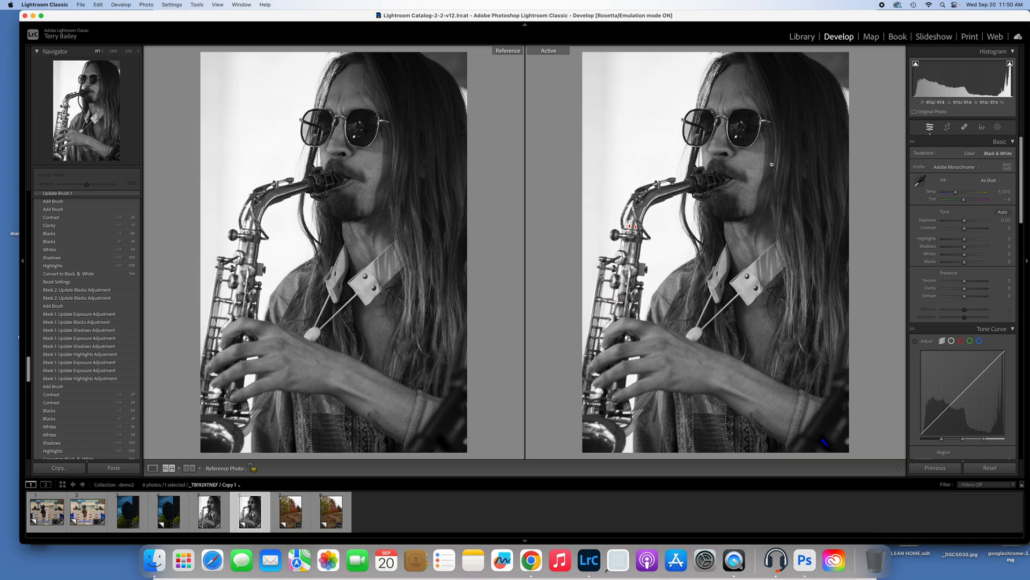
- Set the saxophone photo's Highlights to -100, Shadows to +100, Whites to +28, Blacks to -28 and Contrast to +18
{"action": "left_click", "coordinate": [943, 239]}
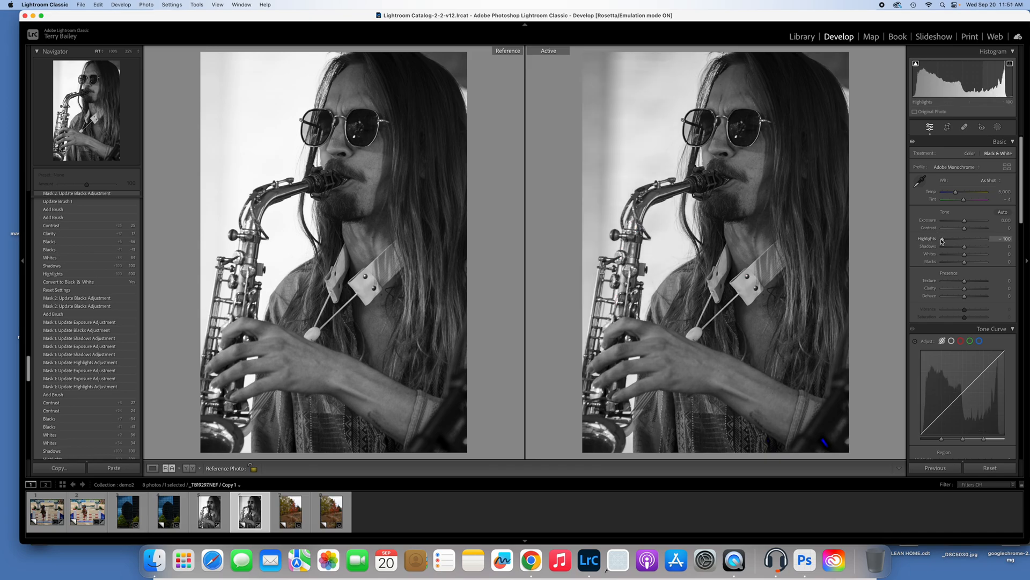
{"action": "left_click", "coordinate": [989, 248]}
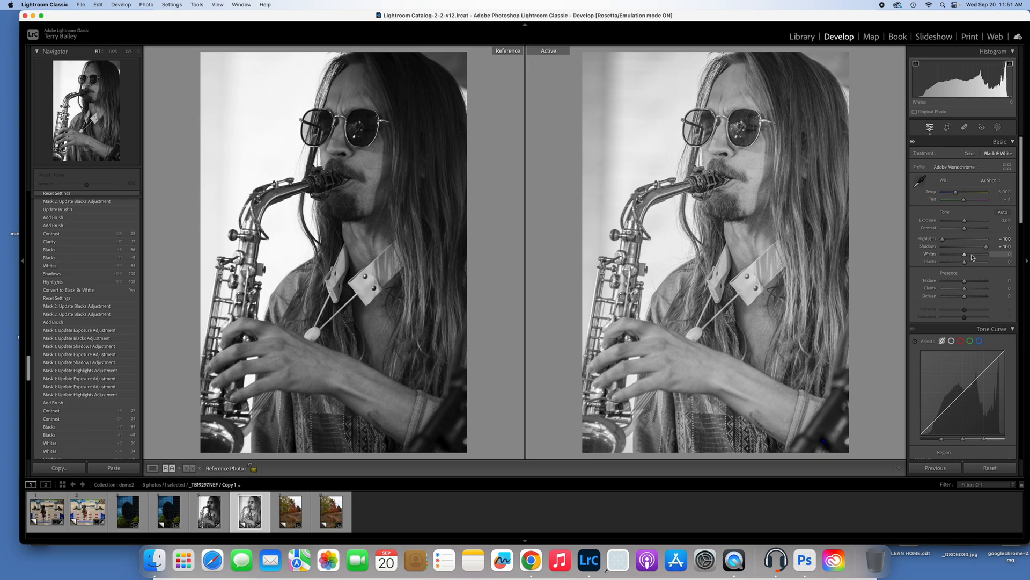
{"action": "left_click", "coordinate": [972, 254]}
{"action": "left_click", "coordinate": [958, 262]}
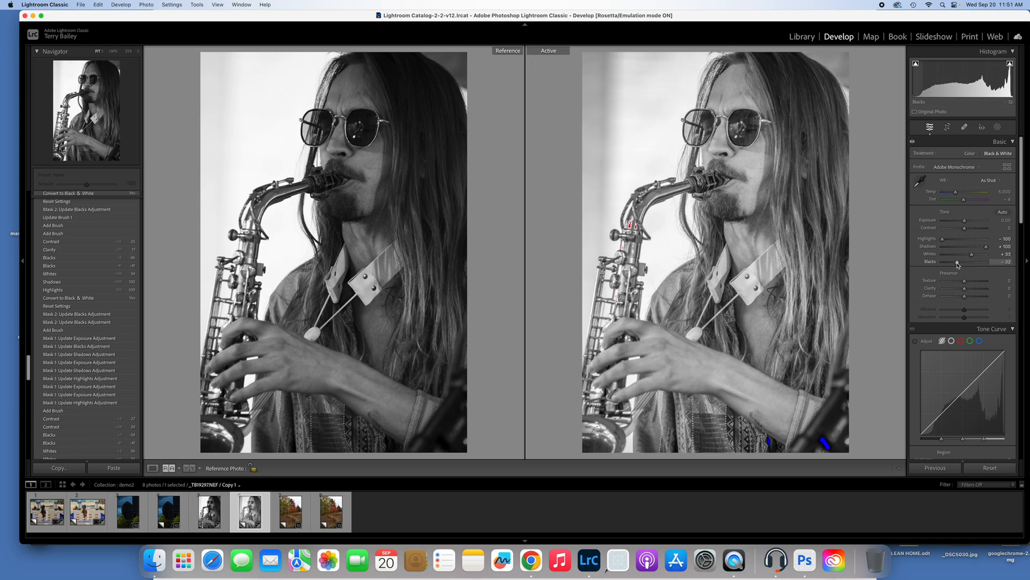
{"action": "left_click_drag", "start_coordinate": [957, 263], "coordinate": [970, 255]}
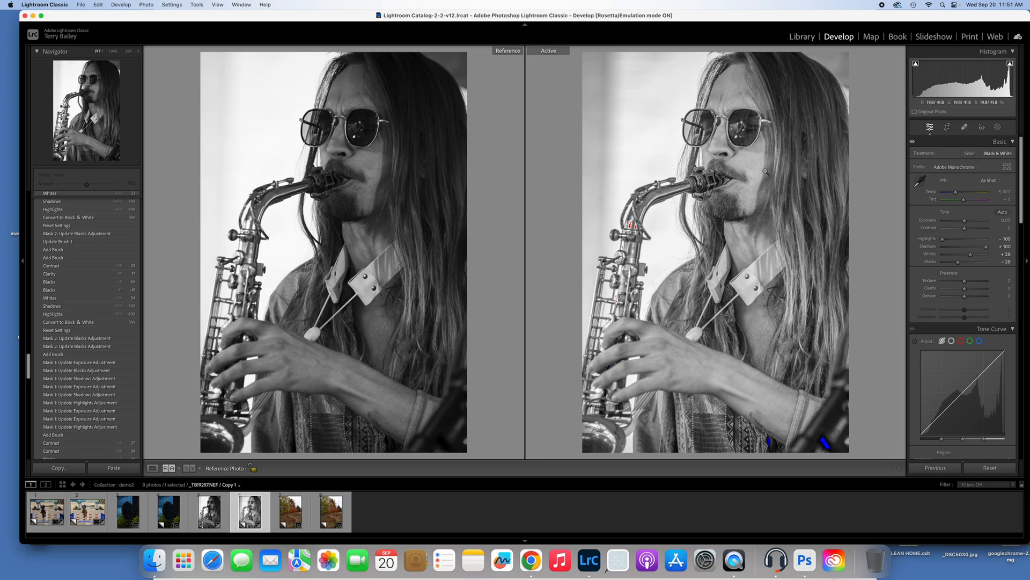
{"action": "left_click", "coordinate": [970, 229]}
{"action": "left_click_drag", "start_coordinate": [970, 230], "coordinate": [969, 229]}
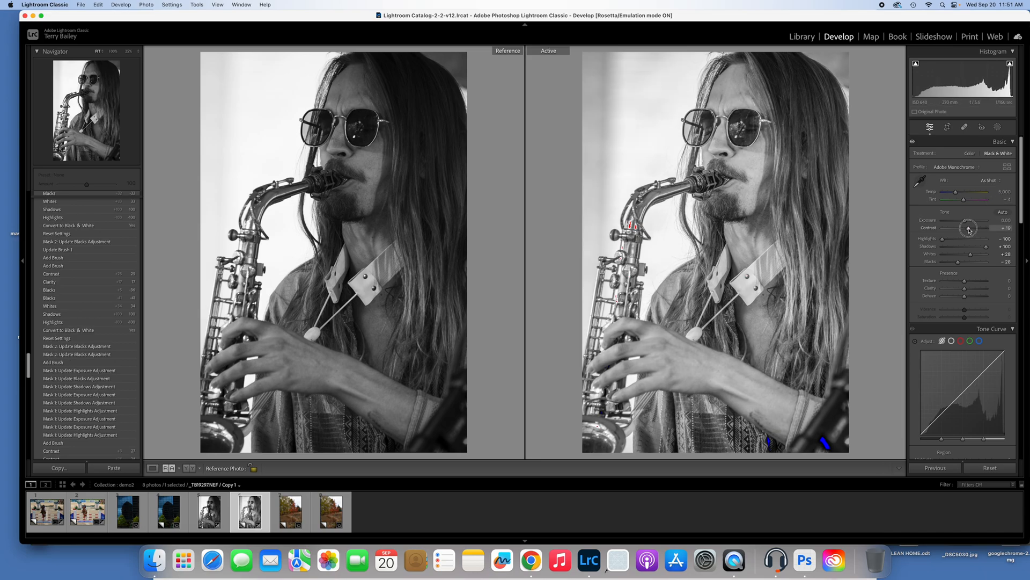
{"action": "left_click_drag", "start_coordinate": [969, 230], "coordinate": [969, 230]}
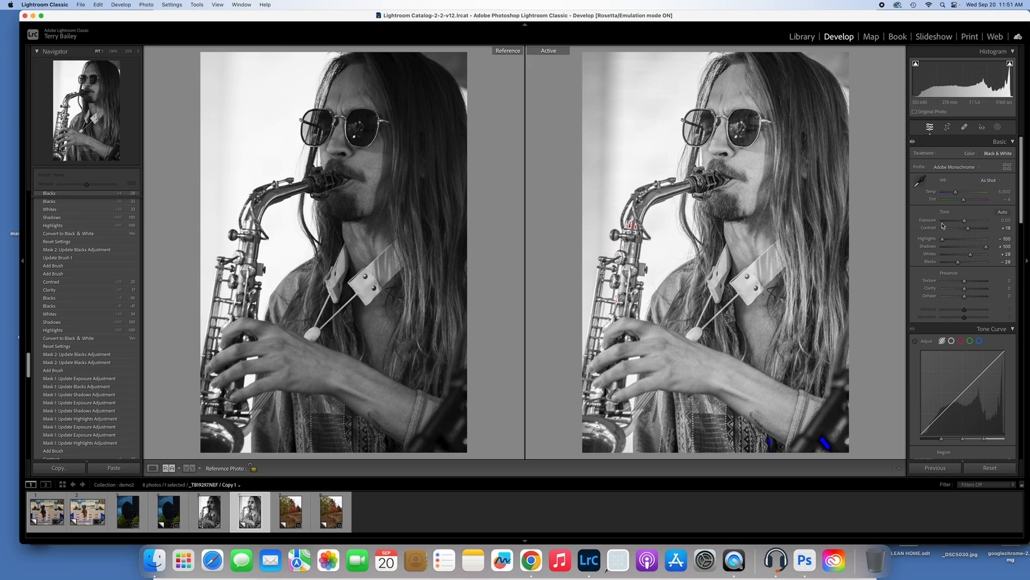
- Add a brush mask with Whites at -21 and paint it over the clipped highlight on the saxophone
{"action": "left_click", "coordinate": [998, 127]}
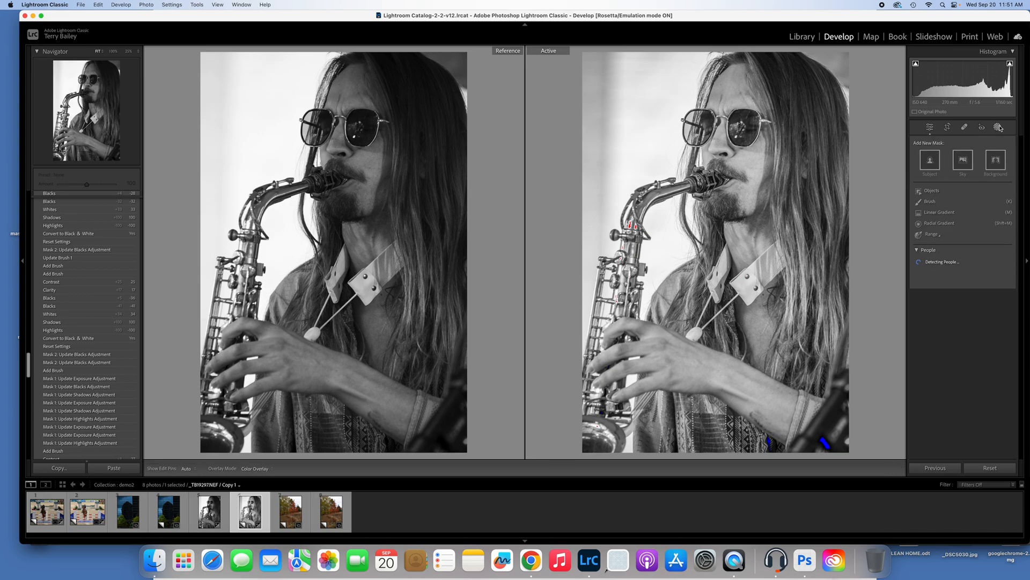
{"action": "left_click", "coordinate": [929, 202]}
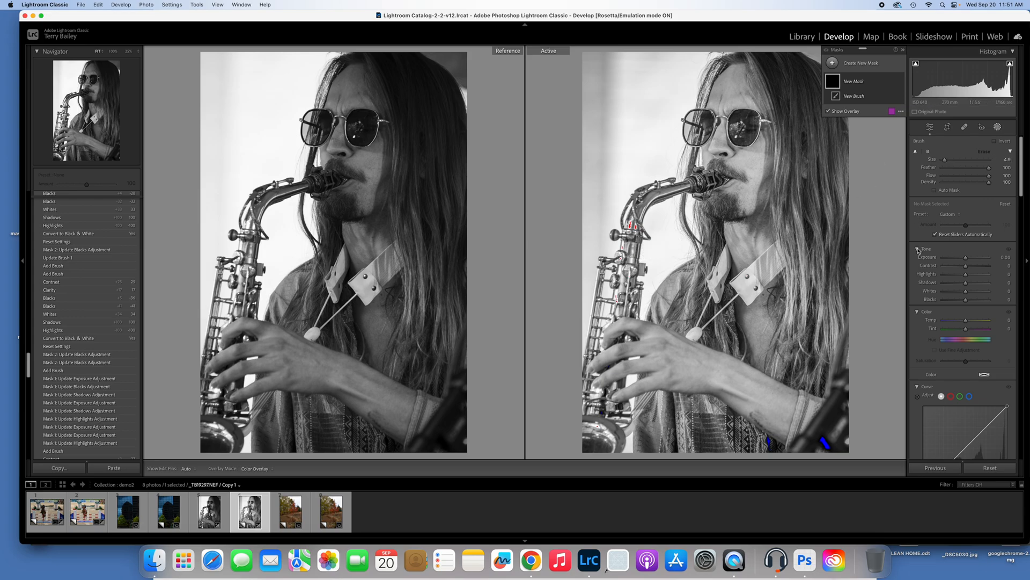
{"action": "left_click", "coordinate": [961, 293]}
{"action": "left_click_drag", "start_coordinate": [631, 225], "coordinate": [630, 226]}
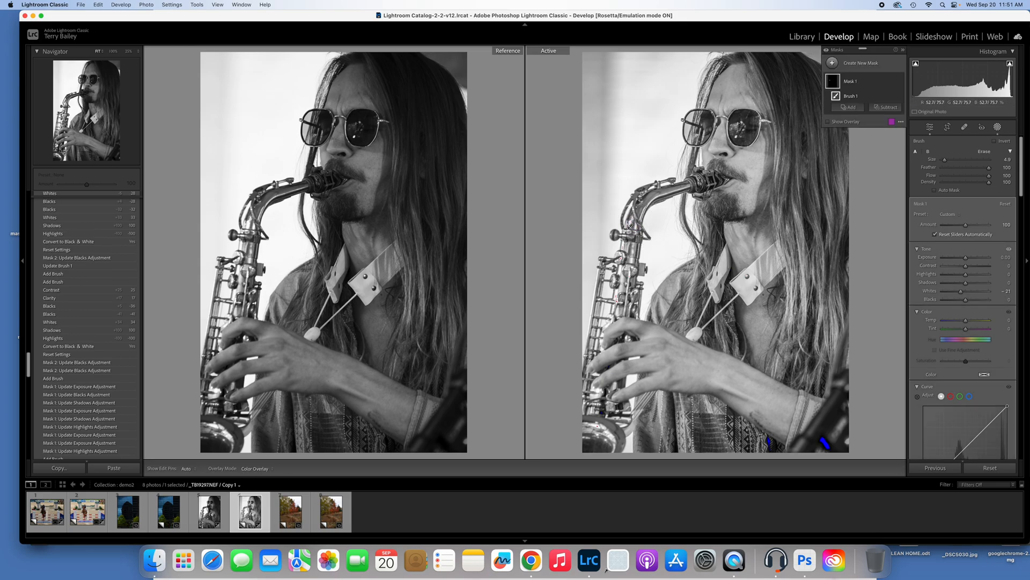
- Add a second brush mask with Blacks at 17 and paint over the clipped dark spots in the photo's lower right area
{"action": "left_click", "coordinate": [878, 62]}
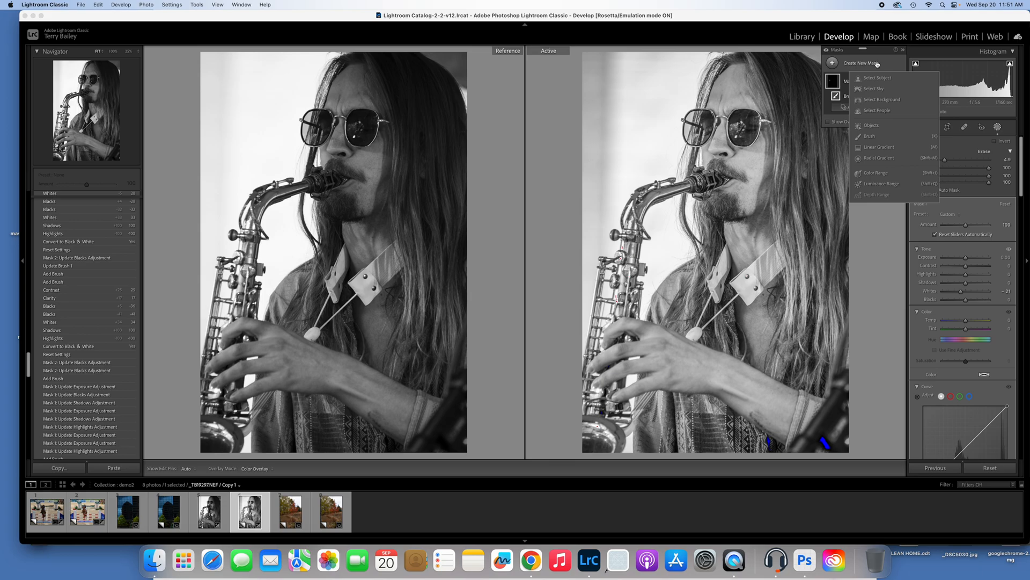
{"action": "left_click", "coordinate": [871, 135]}
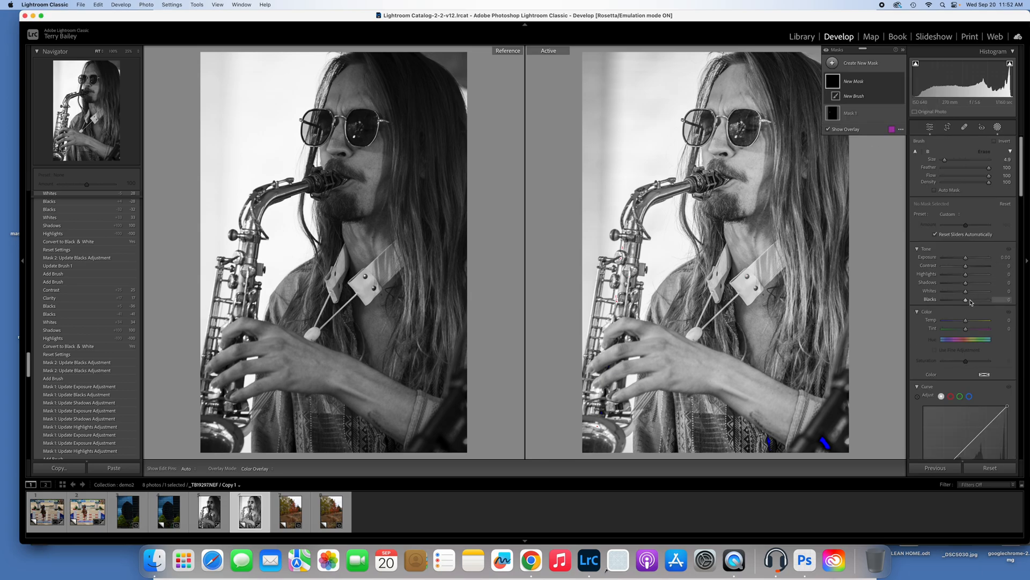
{"action": "mouse_move", "coordinate": [824, 441]}
{"action": "left_mouse_down"}
{"action": "mouse_move", "coordinate": [827, 450]}
{"action": "mouse_move", "coordinate": [768, 445]}
{"action": "left_mouse_up"}
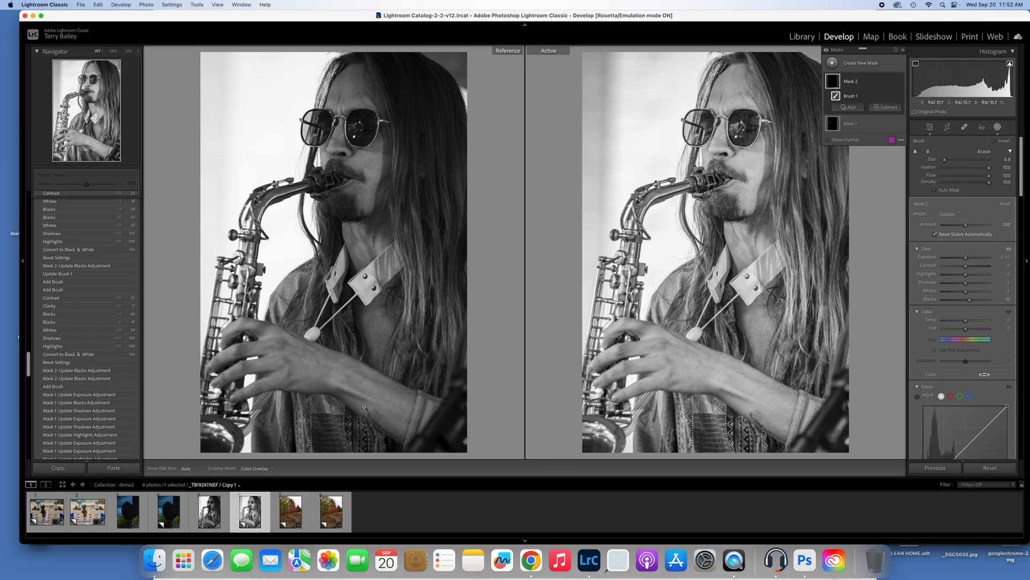
- Load the two autumn tree photos as the active and reference images and leave masking
{"action": "left_click_drag", "start_coordinate": [334, 515], "coordinate": [666, 323]}
{"action": "left_click_drag", "start_coordinate": [297, 514], "coordinate": [404, 310]}
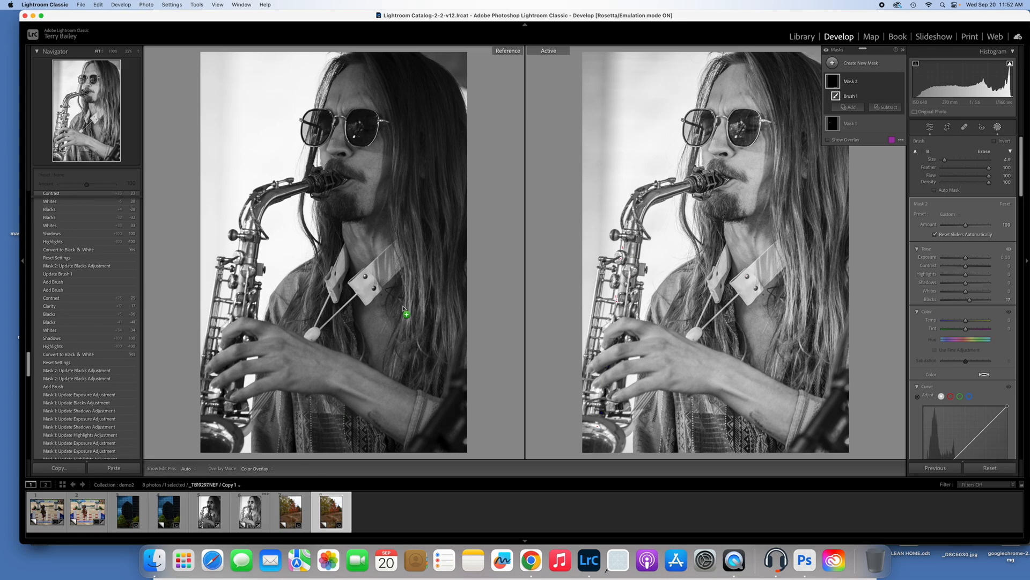
{"action": "left_click_drag", "start_coordinate": [404, 310], "coordinate": [897, 88]}
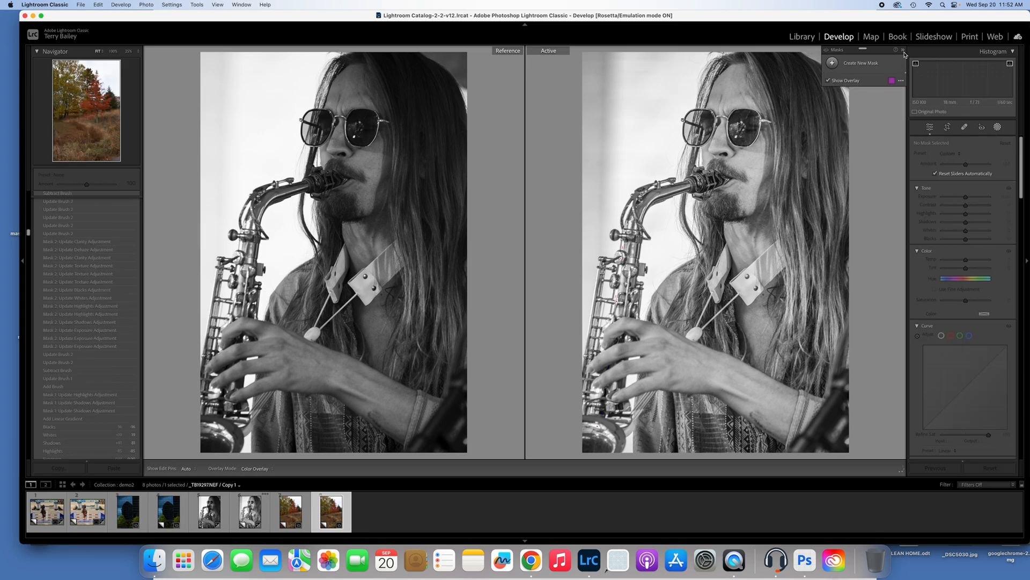
{"action": "left_click", "coordinate": [904, 51]}
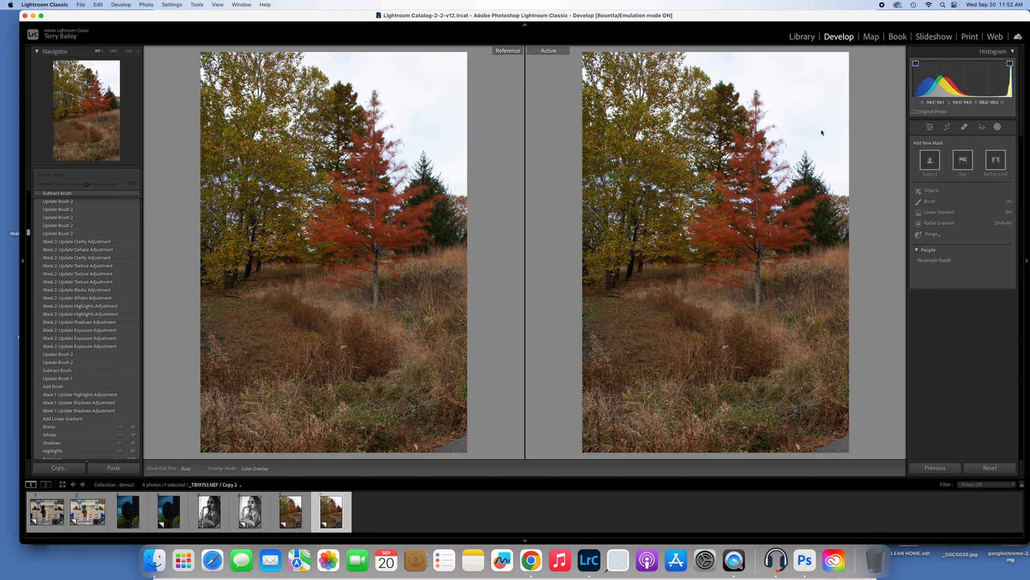
{"action": "left_click", "coordinate": [998, 128]}
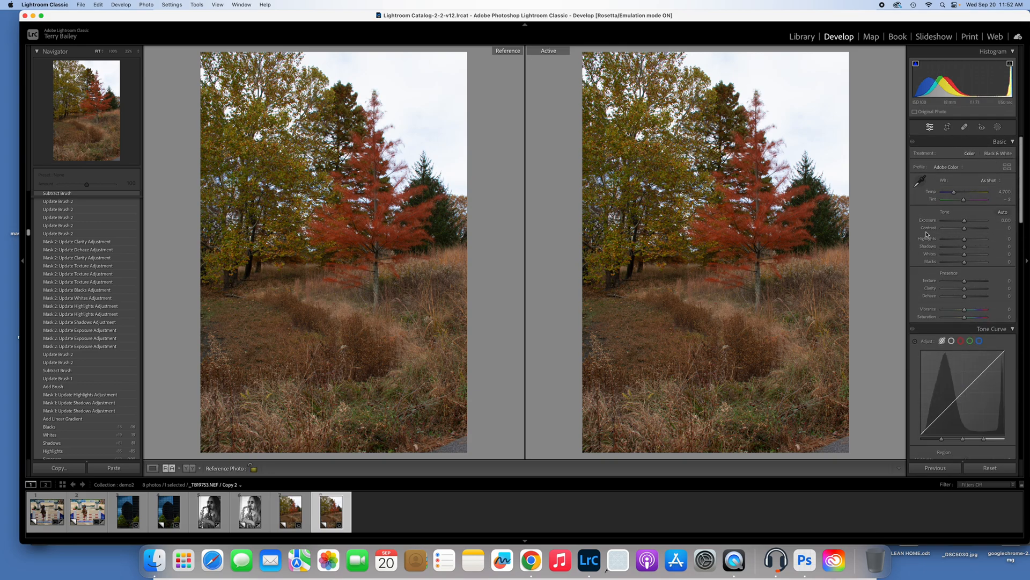
- Try the tree photo's Exposure at about -3.01 and +0.53, and reset it to zero
{"action": "left_click_drag", "start_coordinate": [964, 220], "coordinate": [951, 220]}
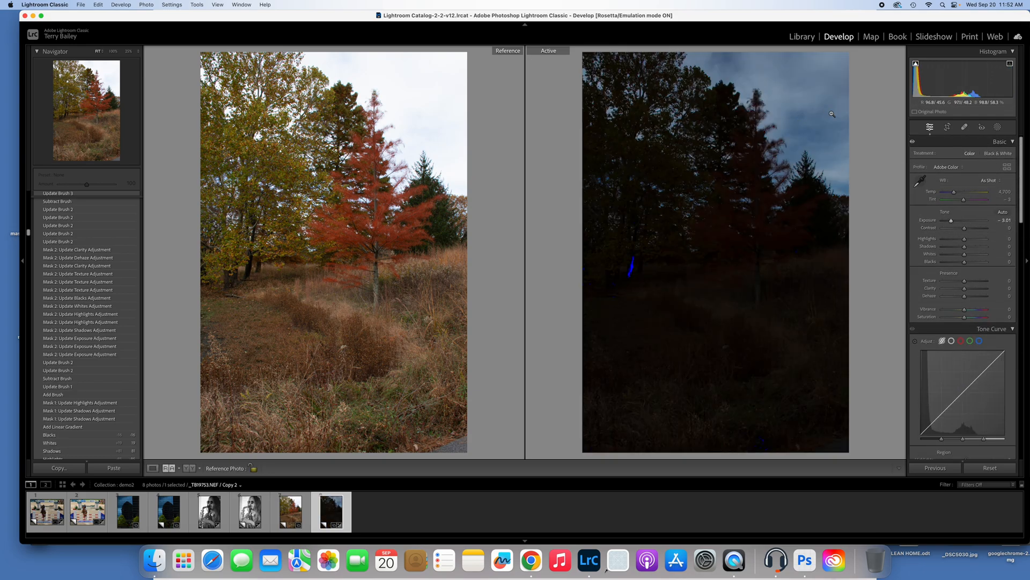
{"action": "left_click", "coordinate": [968, 221]}
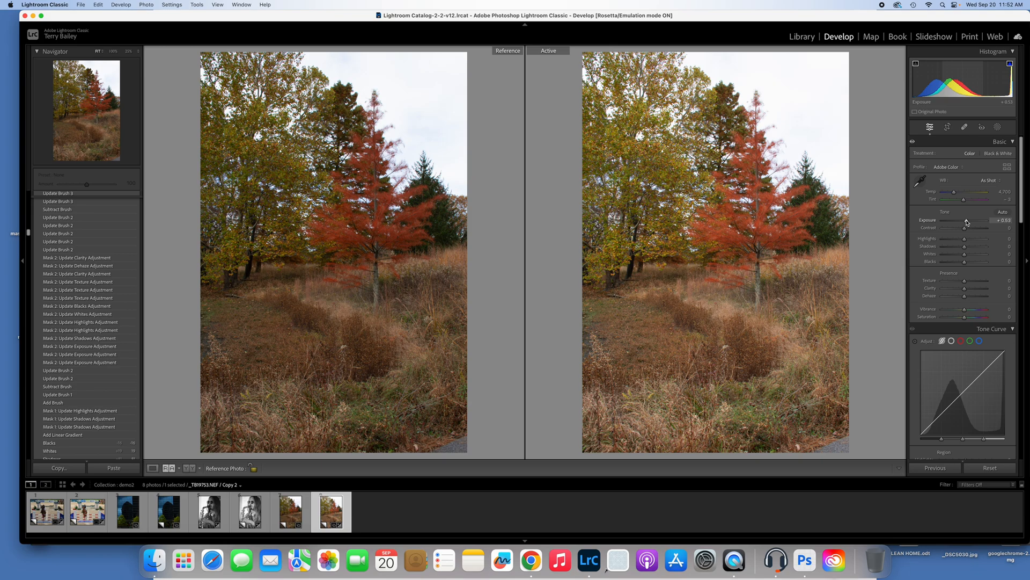
{"action": "double_click", "coordinate": [967, 222]}
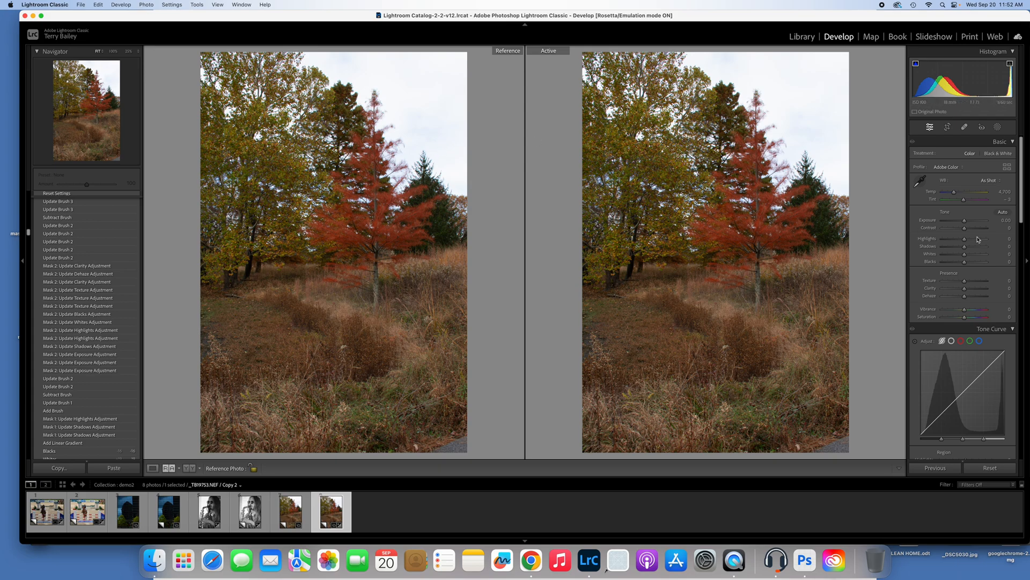
- Compare several negative Highlights settings on the tree photo and settle on -64
{"action": "left_click", "coordinate": [945, 240]}
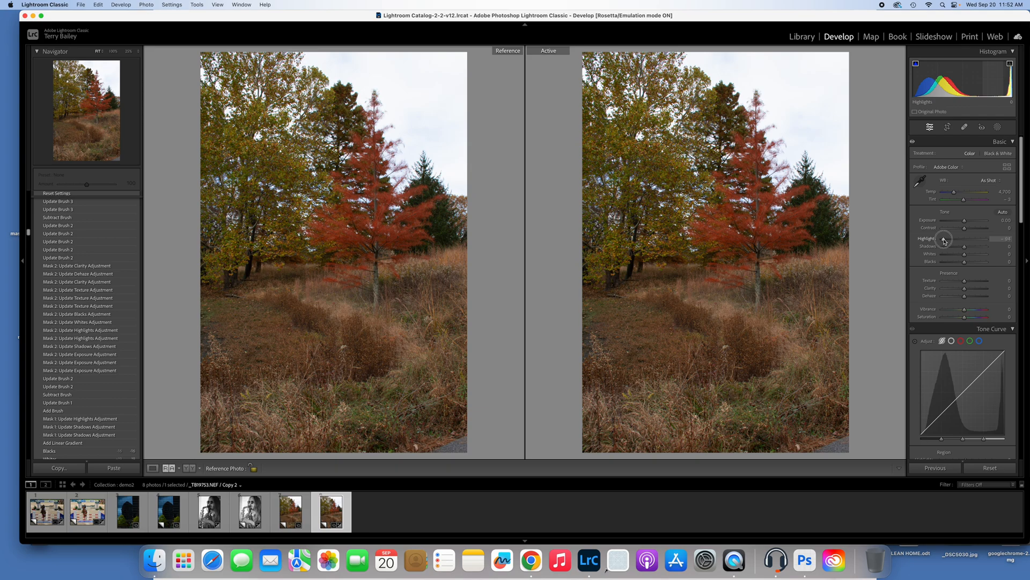
{"action": "left_click", "coordinate": [947, 240]}
{"action": "left_click_drag", "start_coordinate": [948, 240], "coordinate": [956, 239]}
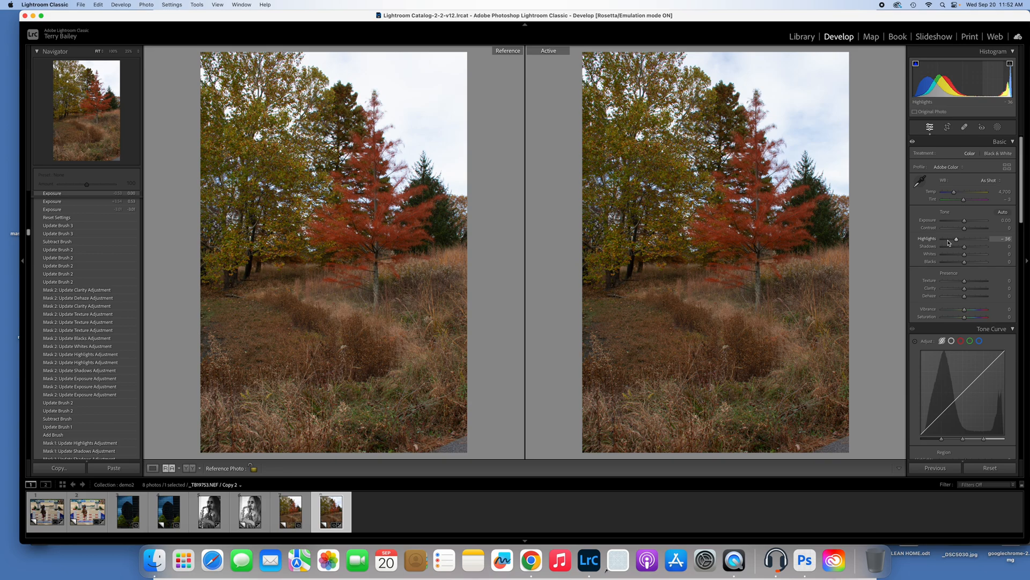
{"action": "left_click", "coordinate": [950, 242]}
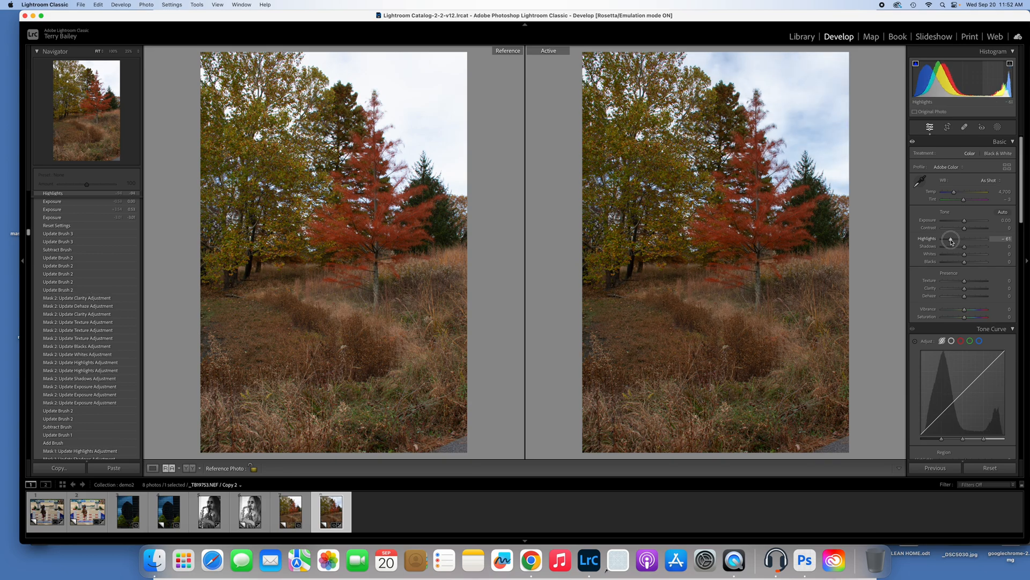
{"action": "left_click_drag", "start_coordinate": [952, 242], "coordinate": [952, 242]}
{"action": "left_click", "coordinate": [959, 241]}
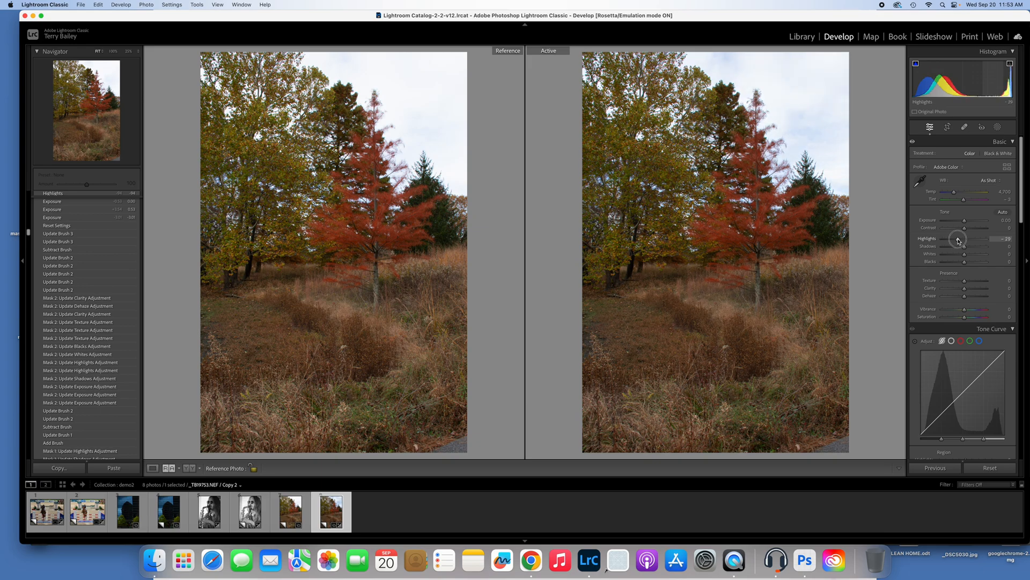
{"action": "left_click", "coordinate": [951, 241]}
{"action": "left_click_drag", "start_coordinate": [951, 241], "coordinate": [951, 243]}
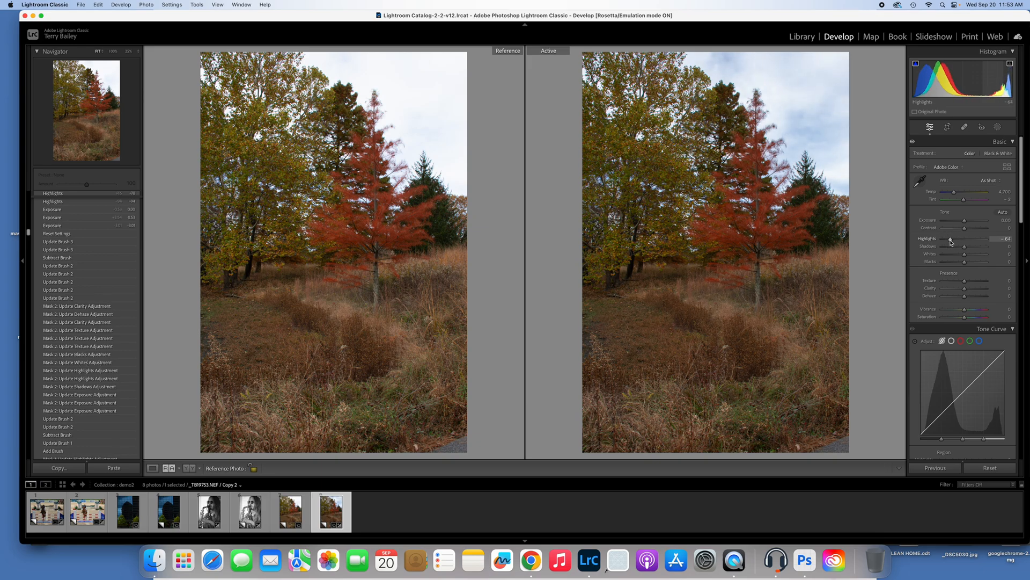
- Set the tree photo's Shadows to +84, Whites to +15 and Blacks to -14
{"action": "left_click", "coordinate": [982, 249]}
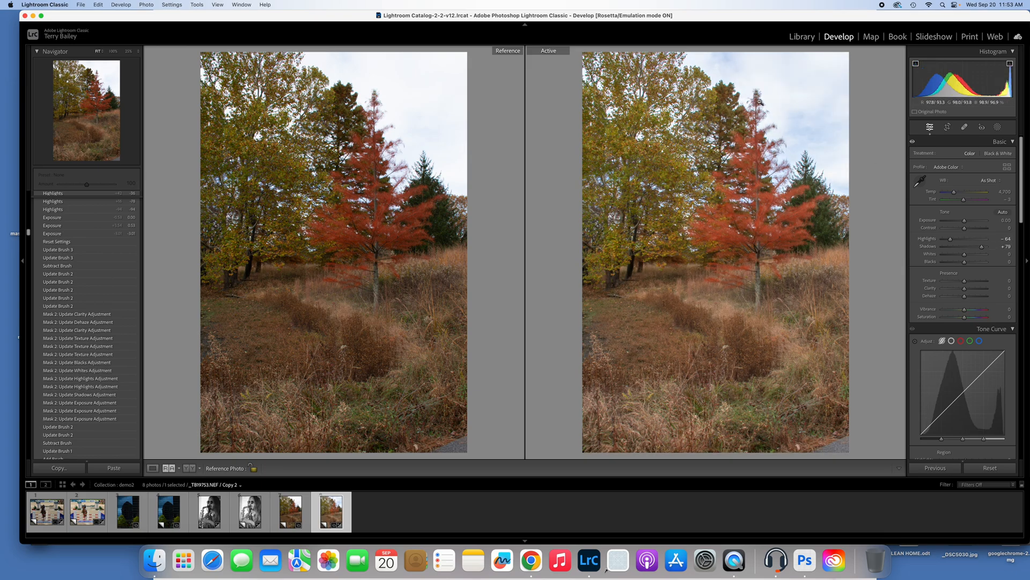
{"action": "left_click", "coordinate": [968, 255]}
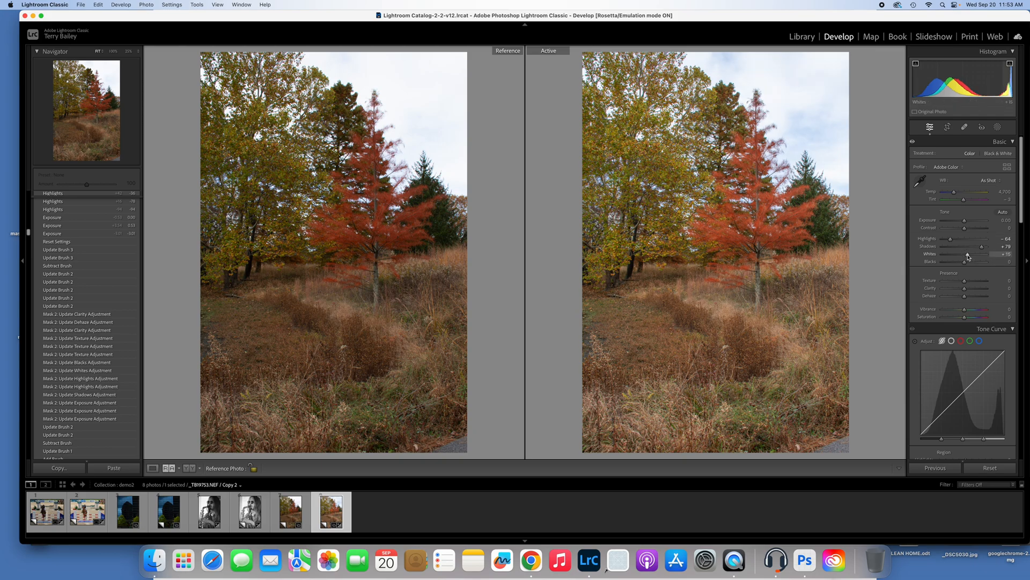
{"action": "left_click", "coordinate": [961, 263]}
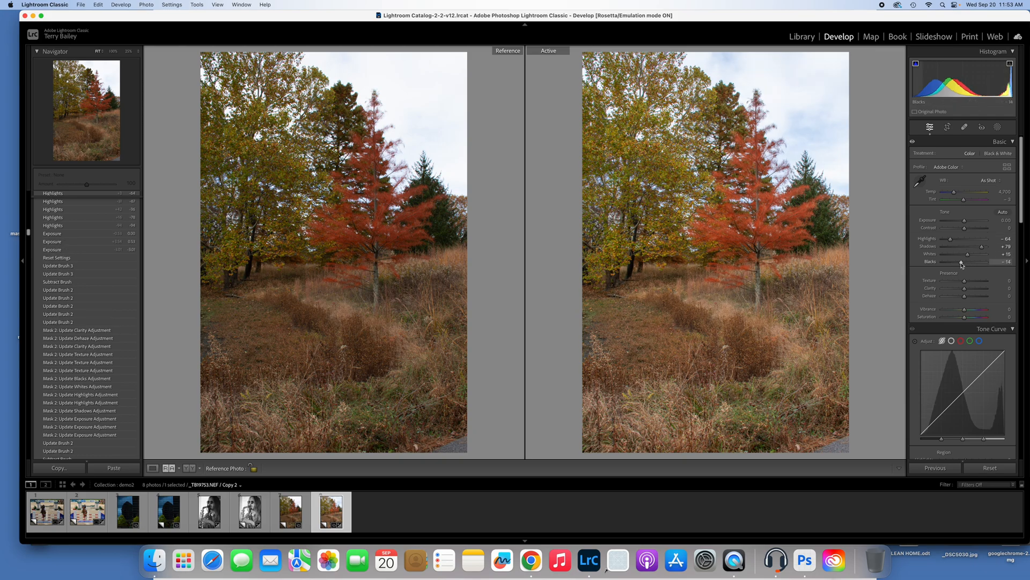
{"action": "left_click_drag", "start_coordinate": [982, 248], "coordinate": [983, 246]}
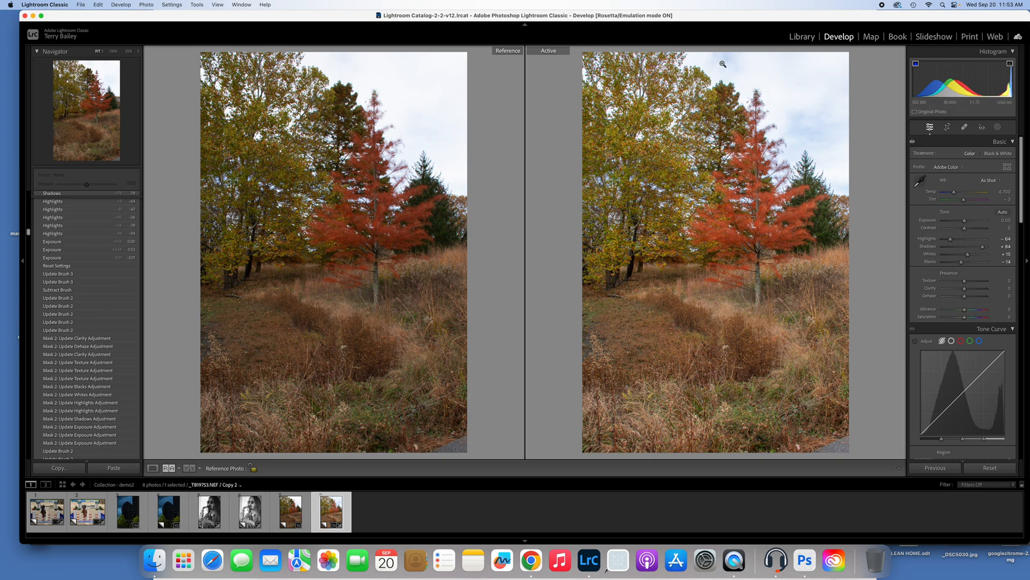
- Add a brush mask with Exposure at -0.25, Shadows at -20 and Saturation at 15
{"action": "left_click", "coordinate": [997, 127]}
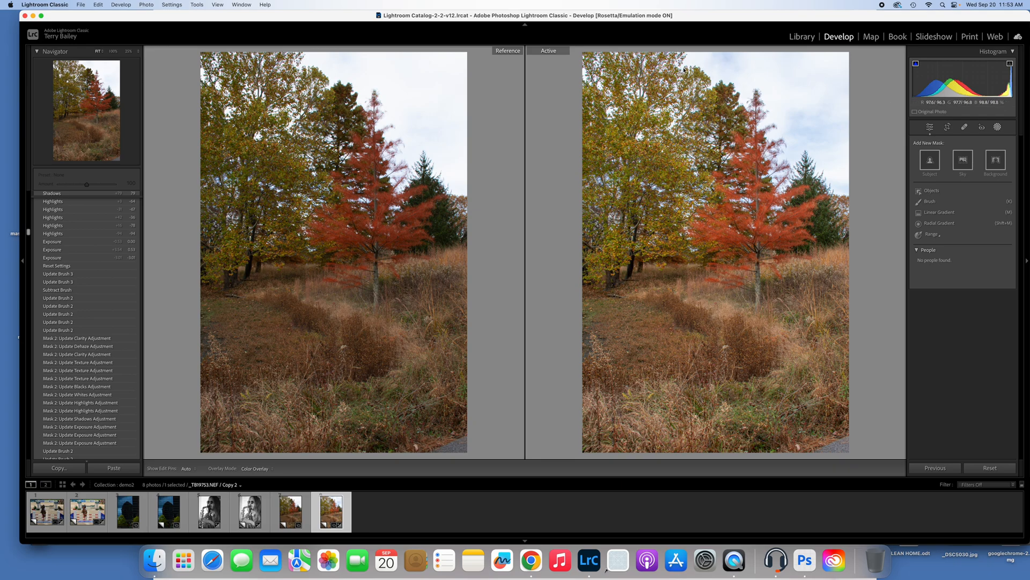
{"action": "left_click", "coordinate": [936, 202]}
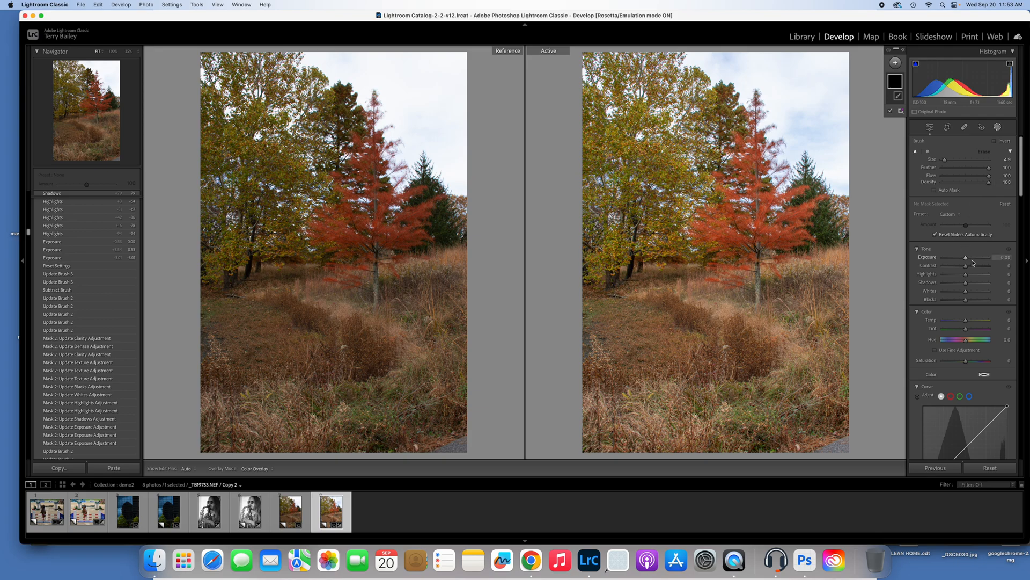
{"action": "left_click_drag", "start_coordinate": [966, 260], "coordinate": [964, 261]}
{"action": "left_click_drag", "start_coordinate": [969, 364], "coordinate": [969, 363]}
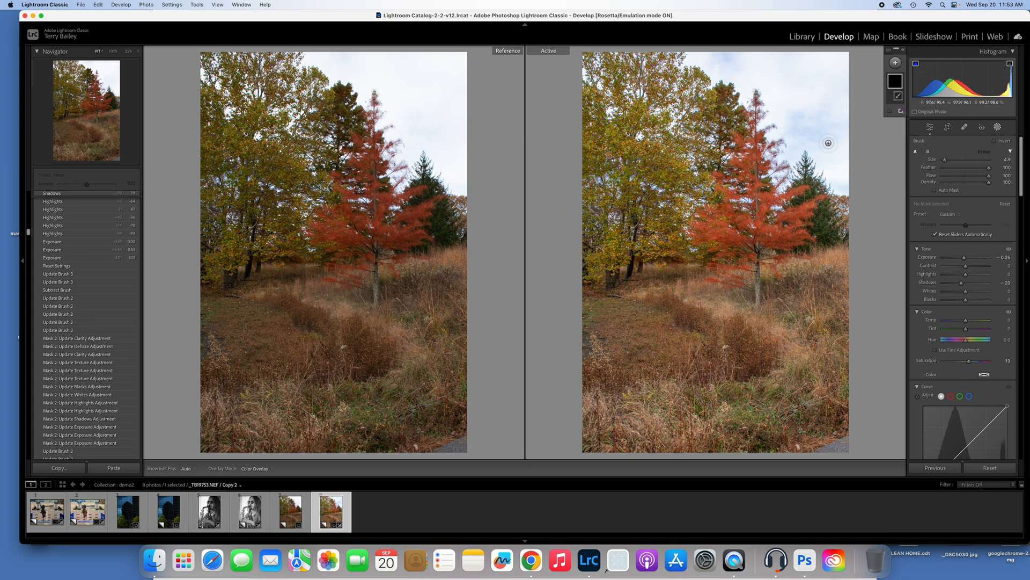
- Enlarge the brush to 14.1 and paint the mask across the upper sky of the tree photo
{"action": "left_click_drag", "start_coordinate": [944, 159], "coordinate": [949, 159]}
{"action": "key", "text": "h"}
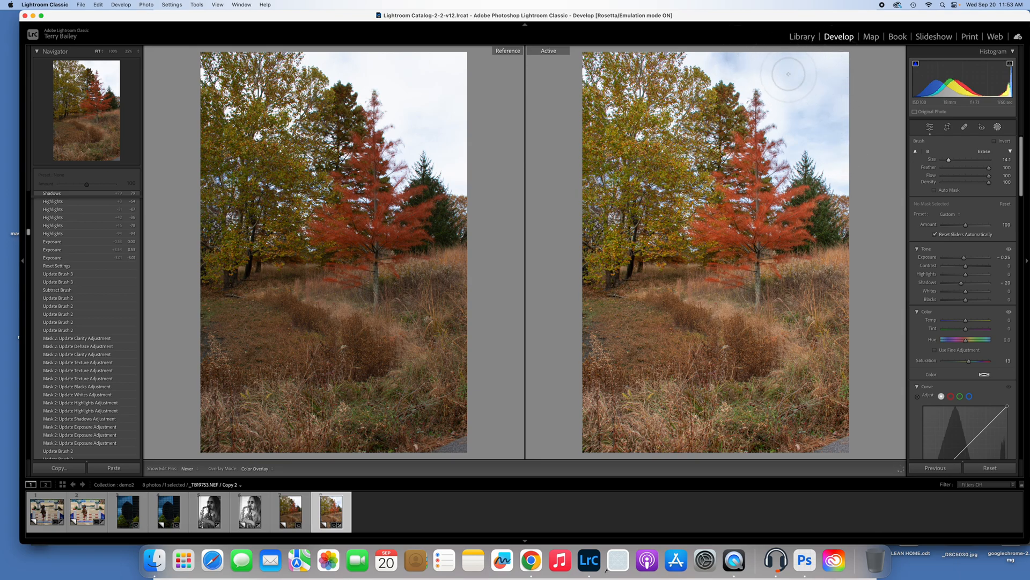
{"action": "left_click_drag", "start_coordinate": [716, 45], "coordinate": [851, 54]}
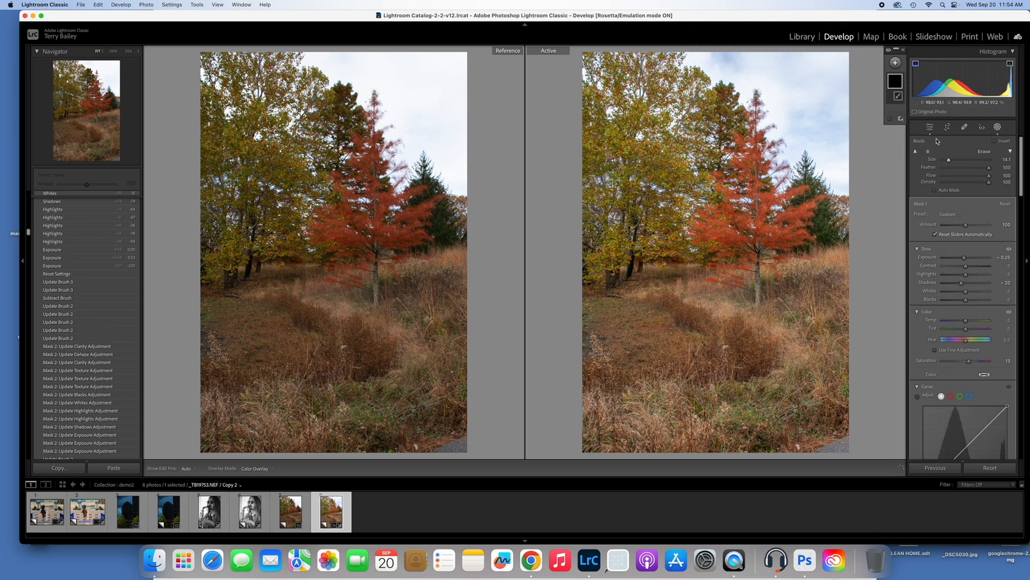
{"action": "mouse_move", "coordinate": [785, 108]}
{"action": "left_mouse_down"}
{"action": "mouse_move", "coordinate": [768, 88]}
{"action": "mouse_move", "coordinate": [791, 119]}
{"action": "mouse_move", "coordinate": [778, 92]}
{"action": "mouse_move", "coordinate": [750, 79]}
{"action": "mouse_move", "coordinate": [750, 91]}
{"action": "mouse_move", "coordinate": [748, 83]}
{"action": "mouse_move", "coordinate": [769, 84]}
{"action": "mouse_move", "coordinate": [771, 67]}
{"action": "mouse_move", "coordinate": [832, 53]}
{"action": "mouse_move", "coordinate": [817, 104]}
{"action": "mouse_move", "coordinate": [788, 115]}
{"action": "mouse_move", "coordinate": [782, 131]}
{"action": "mouse_move", "coordinate": [793, 108]}
{"action": "mouse_move", "coordinate": [768, 123]}
{"action": "mouse_move", "coordinate": [796, 108]}
{"action": "mouse_move", "coordinate": [822, 154]}
{"action": "mouse_move", "coordinate": [839, 161]}
{"action": "mouse_move", "coordinate": [823, 129]}
{"action": "mouse_move", "coordinate": [840, 168]}
{"action": "mouse_move", "coordinate": [797, 112]}
{"action": "mouse_move", "coordinate": [813, 92]}
{"action": "mouse_move", "coordinate": [832, 113]}
{"action": "mouse_move", "coordinate": [833, 52]}
{"action": "mouse_move", "coordinate": [833, 111]}
{"action": "left_mouse_up"}
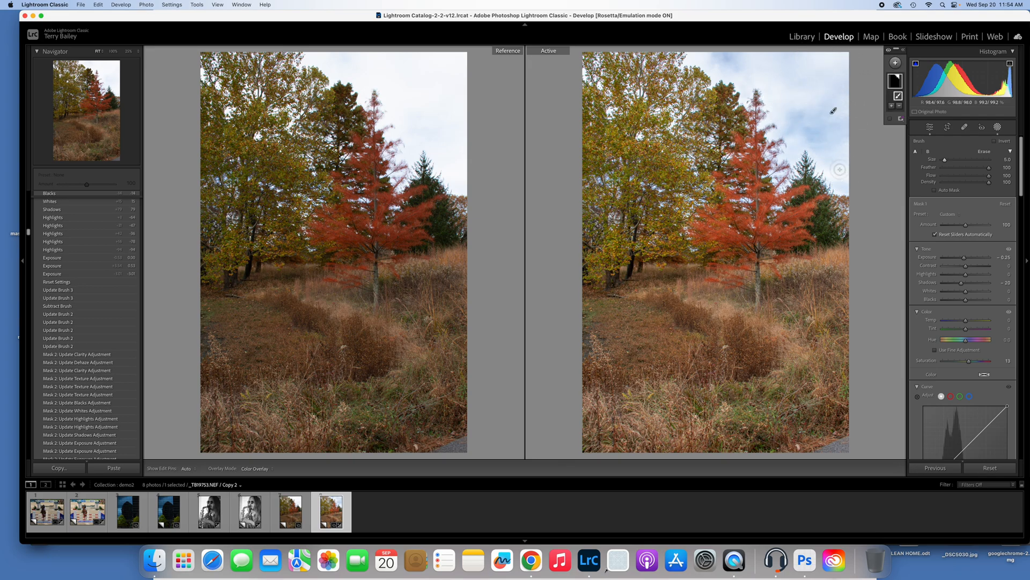
- Extend the sky mask with the size 5.0 brush along the photo's right edge, above the yellow tree and beside the red tree
{"action": "key", "text": "h"}
{"action": "left_click_drag", "start_coordinate": [844, 176], "coordinate": [837, 142]}
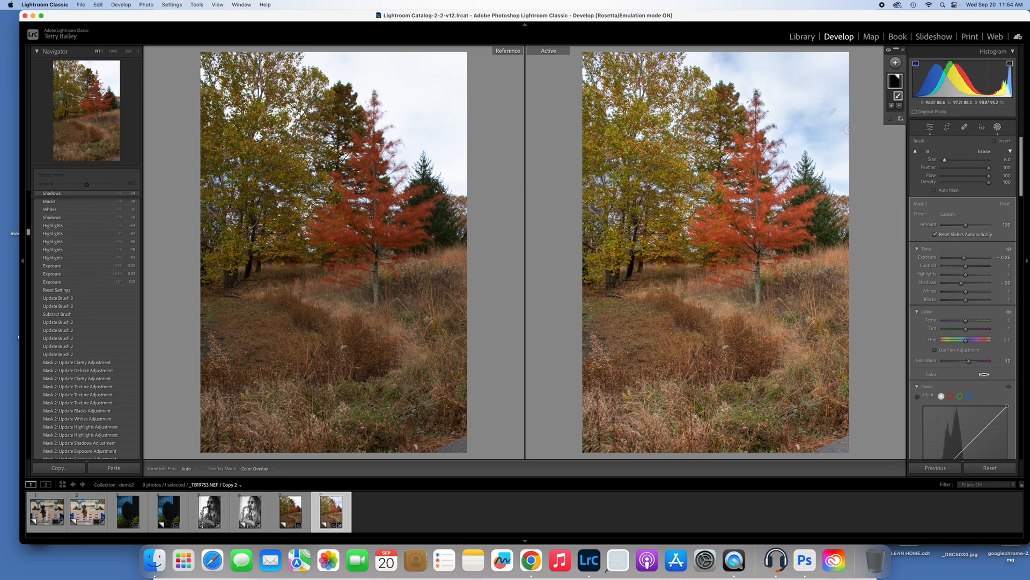
{"action": "mouse_move", "coordinate": [905, 99]}
{"action": "key", "text": "h"}
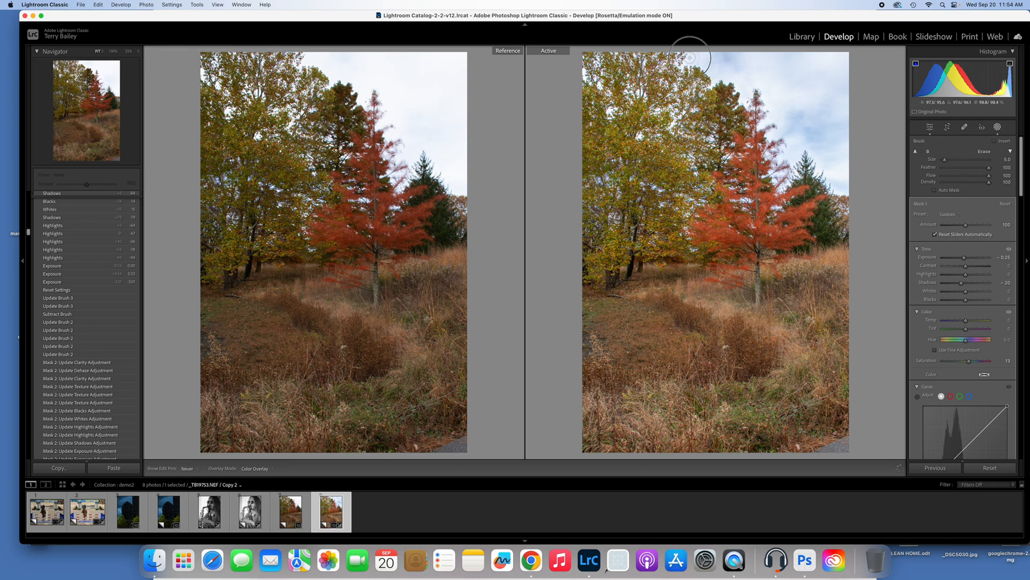
{"action": "left_click_drag", "start_coordinate": [700, 50], "coordinate": [697, 55]}
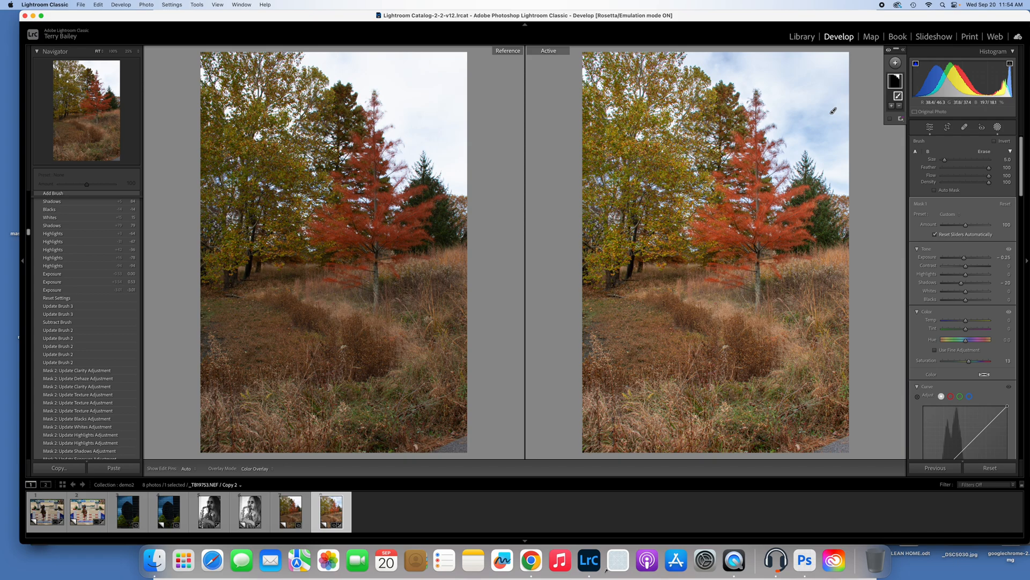
{"action": "key", "text": "h"}
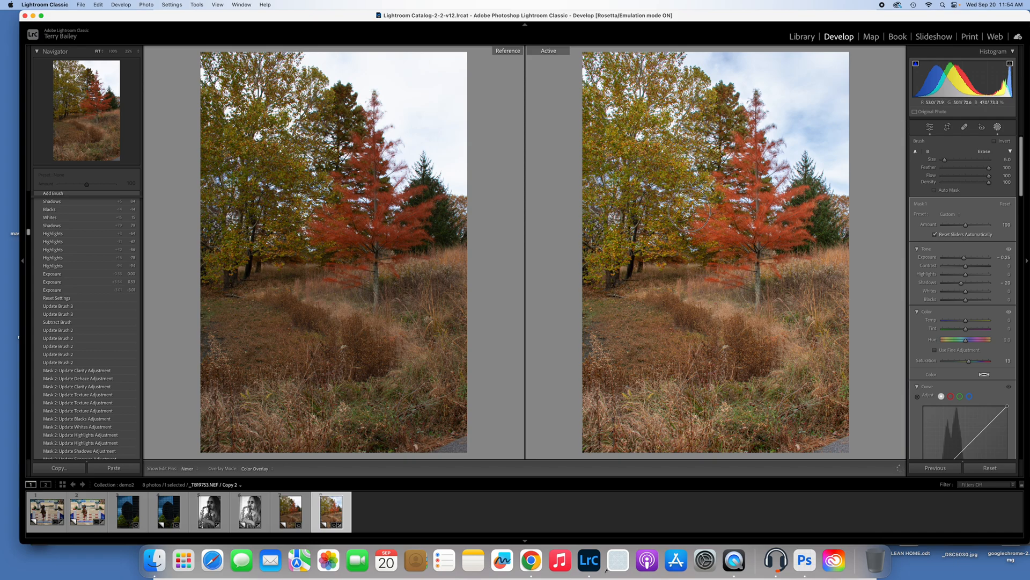
{"action": "left_click_drag", "start_coordinate": [691, 210], "coordinate": [692, 208]}
- Switch the brush to Erase and remove the sky mask from the red tree's left branches, its top and the neighbouring treetop
{"action": "left_click", "coordinate": [985, 151]}
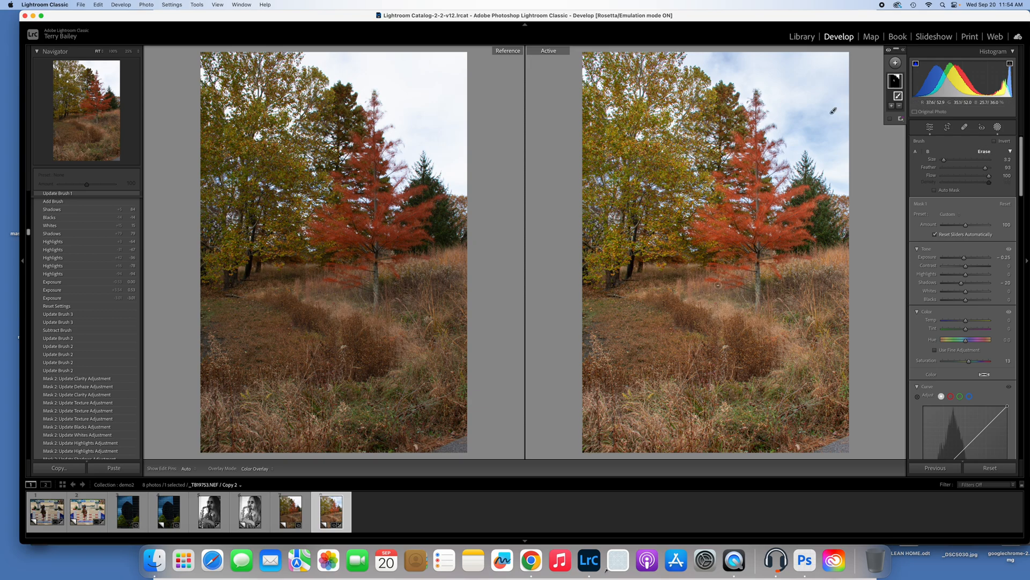
{"action": "mouse_move", "coordinate": [704, 264]}
{"action": "left_mouse_down"}
{"action": "mouse_move", "coordinate": [711, 257]}
{"action": "mouse_move", "coordinate": [684, 241]}
{"action": "mouse_move", "coordinate": [681, 223]}
{"action": "left_mouse_up"}
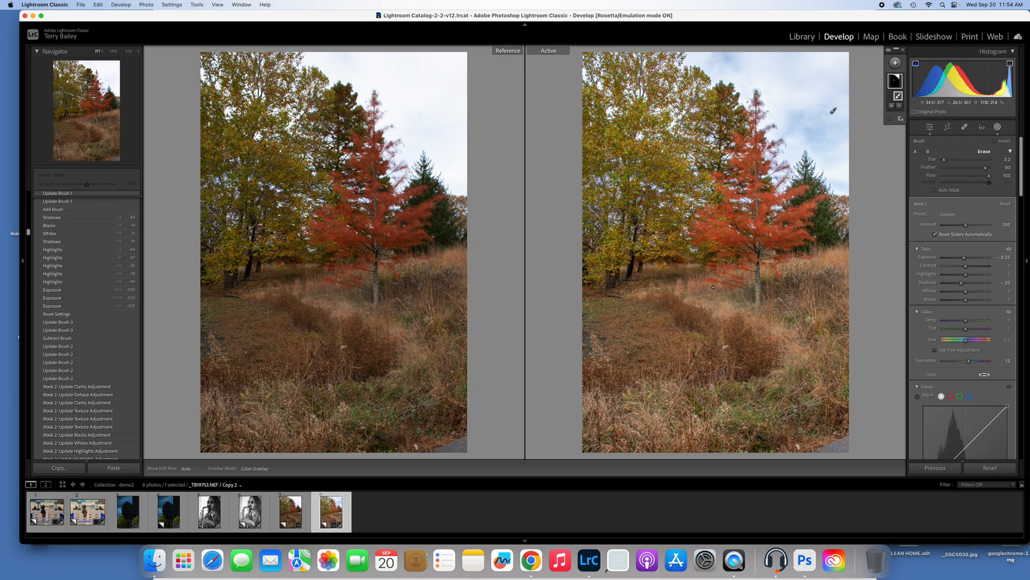
{"action": "mouse_move", "coordinate": [713, 258]}
{"action": "left_mouse_down"}
{"action": "mouse_move", "coordinate": [700, 255]}
{"action": "mouse_move", "coordinate": [714, 263]}
{"action": "left_mouse_up"}
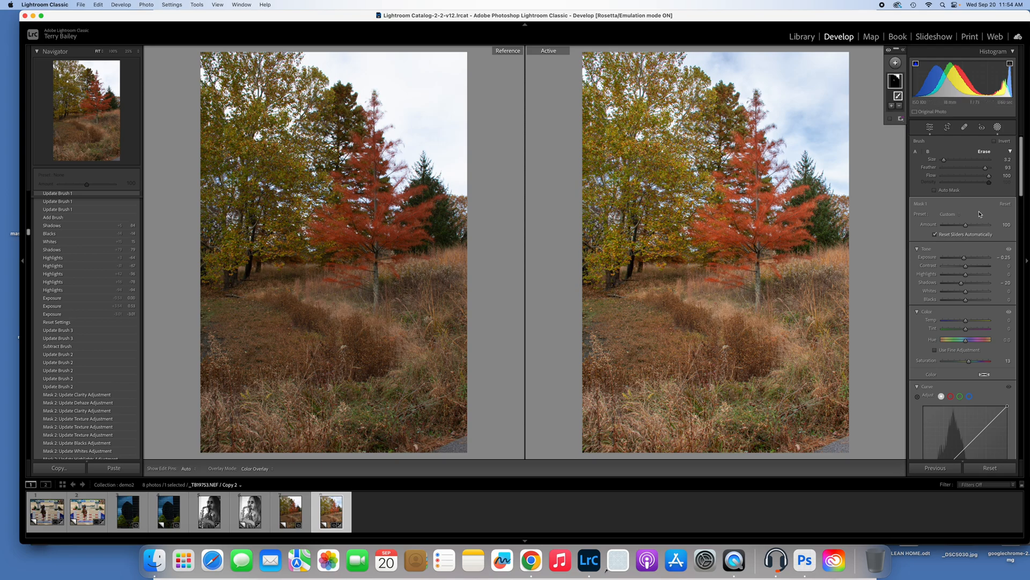
{"action": "mouse_move", "coordinate": [733, 96]}
{"action": "left_mouse_down"}
{"action": "mouse_move", "coordinate": [721, 84]}
{"action": "mouse_move", "coordinate": [758, 101]}
{"action": "left_mouse_up"}
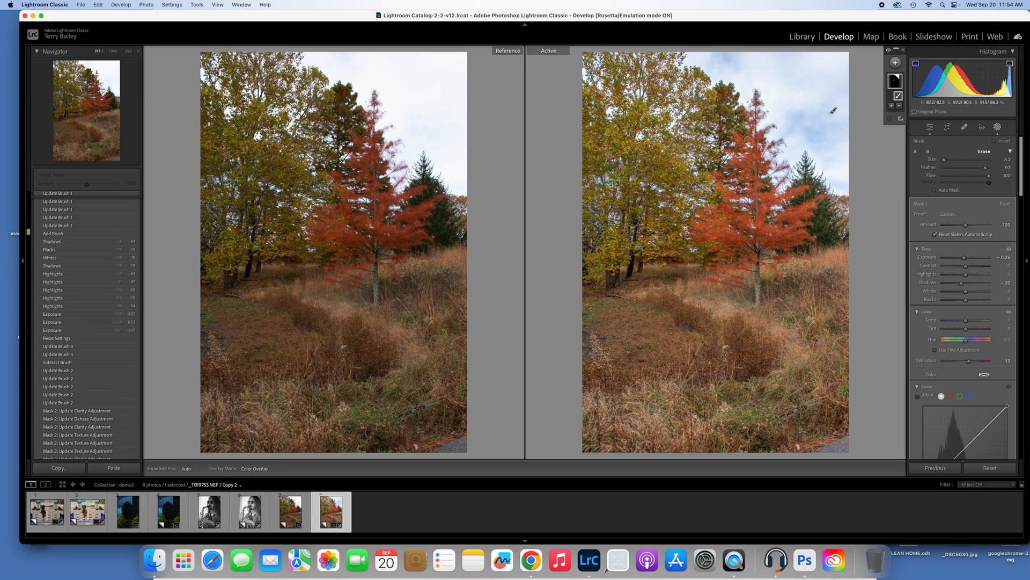
{"action": "left_click", "coordinate": [772, 128]}
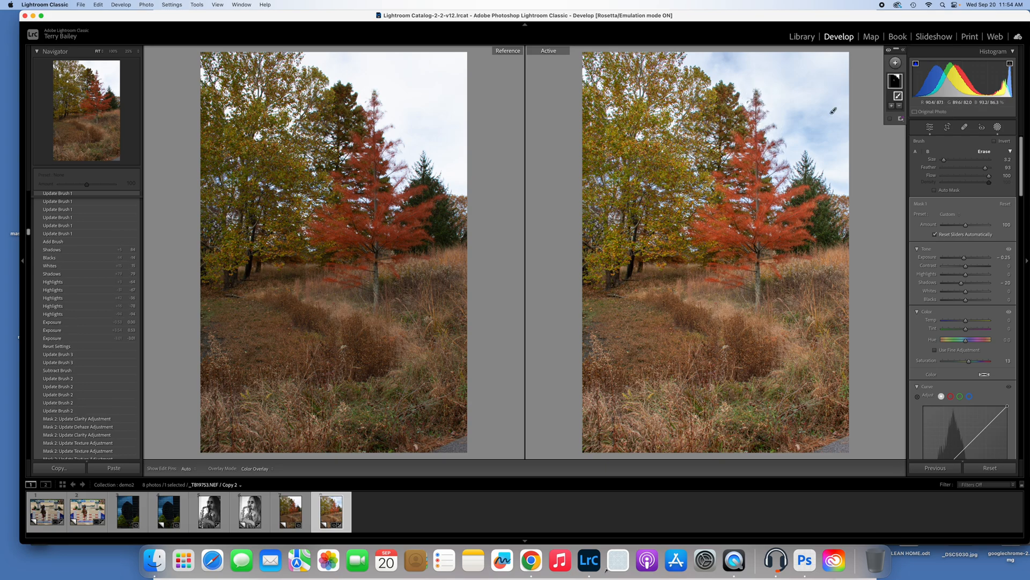
{"action": "left_click", "coordinate": [781, 141]}
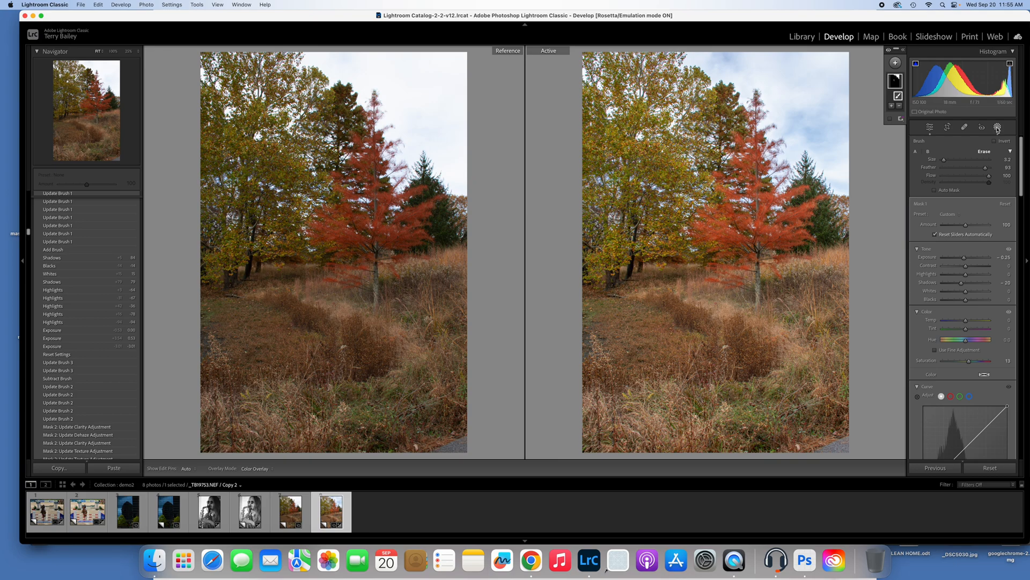
- Create a second brush mask, enlarge the brush and paint over the red tree from its lower branches up to its tip
{"action": "left_click", "coordinate": [905, 51]}
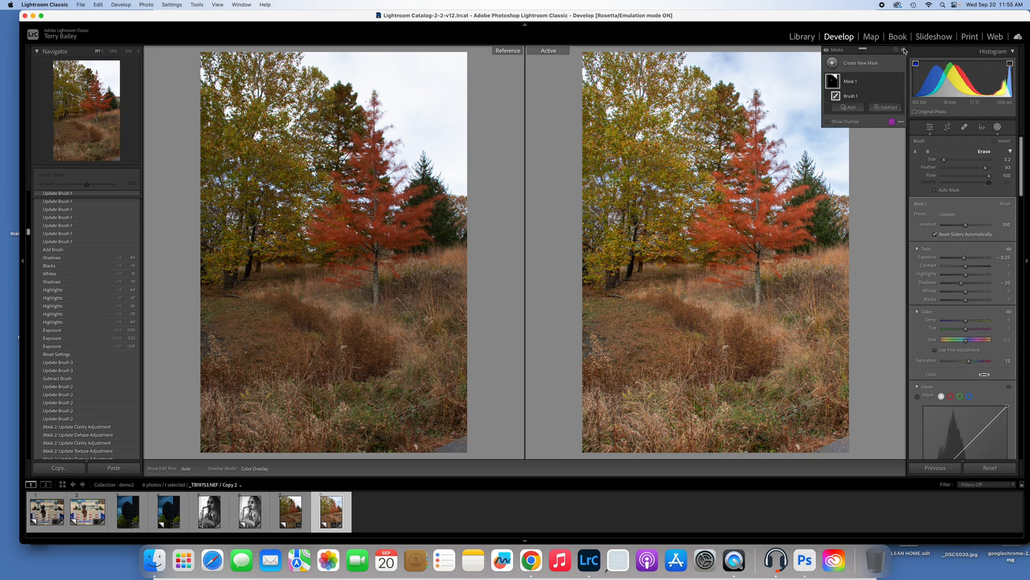
{"action": "left_click", "coordinate": [872, 63]}
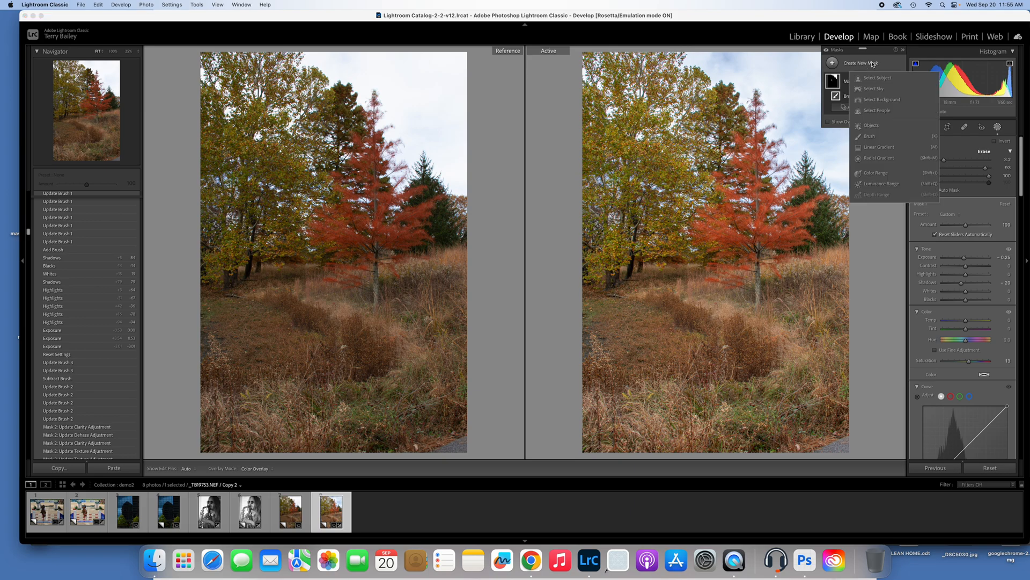
{"action": "left_click", "coordinate": [874, 137]}
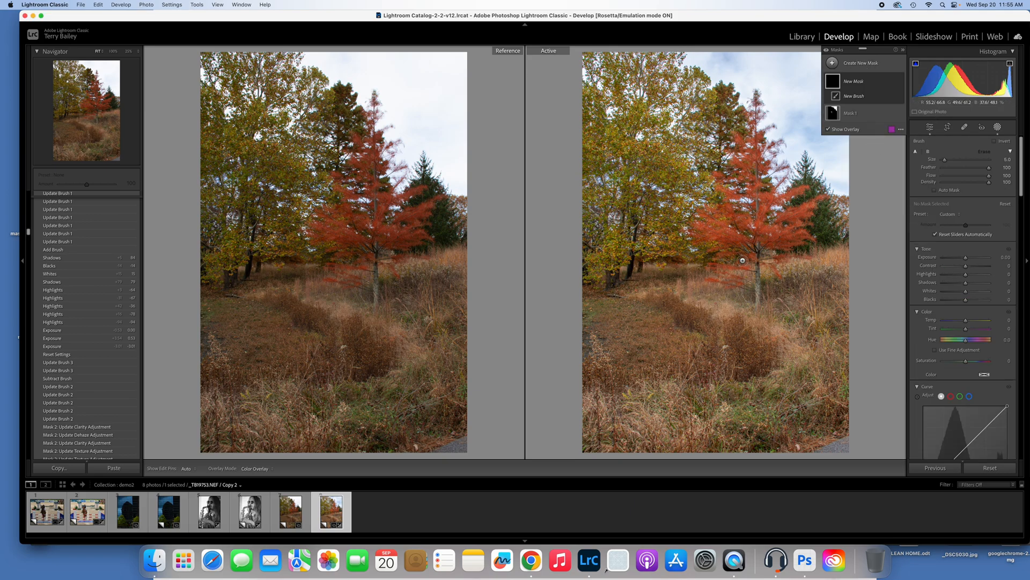
{"action": "left_click", "coordinate": [946, 161]}
{"action": "left_click_drag", "start_coordinate": [948, 161], "coordinate": [948, 162]}
{"action": "mouse_move", "coordinate": [696, 236]}
{"action": "left_mouse_down"}
{"action": "mouse_move", "coordinate": [718, 231]}
{"action": "mouse_move", "coordinate": [705, 223]}
{"action": "mouse_move", "coordinate": [735, 232]}
{"action": "mouse_move", "coordinate": [726, 212]}
{"action": "mouse_move", "coordinate": [782, 232]}
{"action": "mouse_move", "coordinate": [813, 205]}
{"action": "mouse_move", "coordinate": [783, 241]}
{"action": "mouse_move", "coordinate": [726, 247]}
{"action": "mouse_move", "coordinate": [749, 255]}
{"action": "mouse_move", "coordinate": [726, 266]}
{"action": "left_mouse_up"}
{"action": "mouse_move", "coordinate": [764, 202]}
{"action": "left_mouse_down"}
{"action": "mouse_move", "coordinate": [747, 181]}
{"action": "mouse_move", "coordinate": [727, 193]}
{"action": "mouse_move", "coordinate": [720, 171]}
{"action": "left_mouse_up"}
{"action": "left_click_drag", "start_coordinate": [729, 161], "coordinate": [746, 160]}
{"action": "left_click_drag", "start_coordinate": [741, 149], "coordinate": [757, 94]}
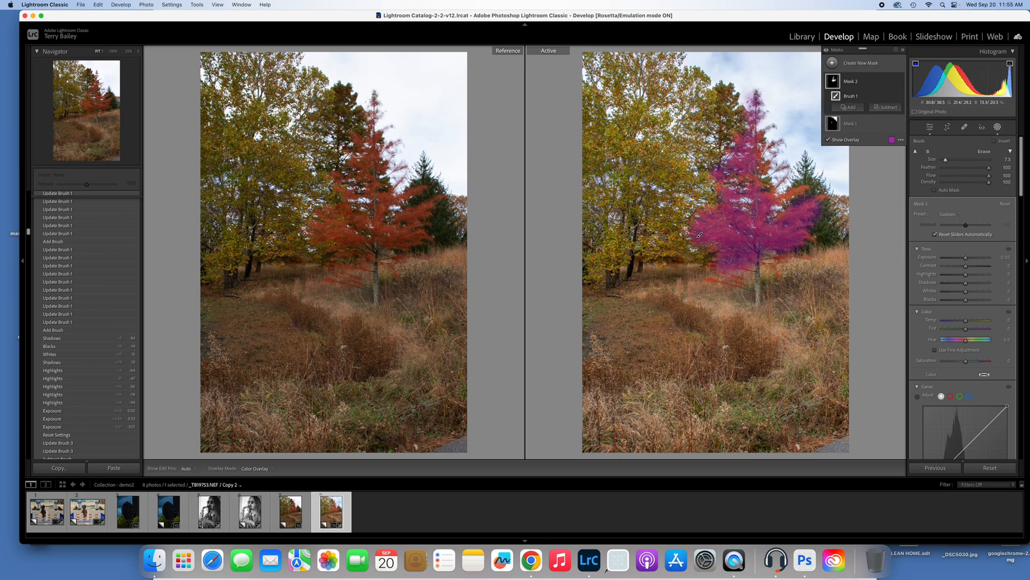
- Fill in the red tree mask at the upper trunk, the lowest branches and the left edge
{"action": "mouse_move", "coordinate": [765, 169]}
{"action": "left_mouse_down"}
{"action": "mouse_move", "coordinate": [793, 189]}
{"action": "mouse_move", "coordinate": [771, 197]}
{"action": "mouse_move", "coordinate": [752, 181]}
{"action": "left_mouse_up"}
{"action": "left_click_drag", "start_coordinate": [783, 247], "coordinate": [779, 257]}
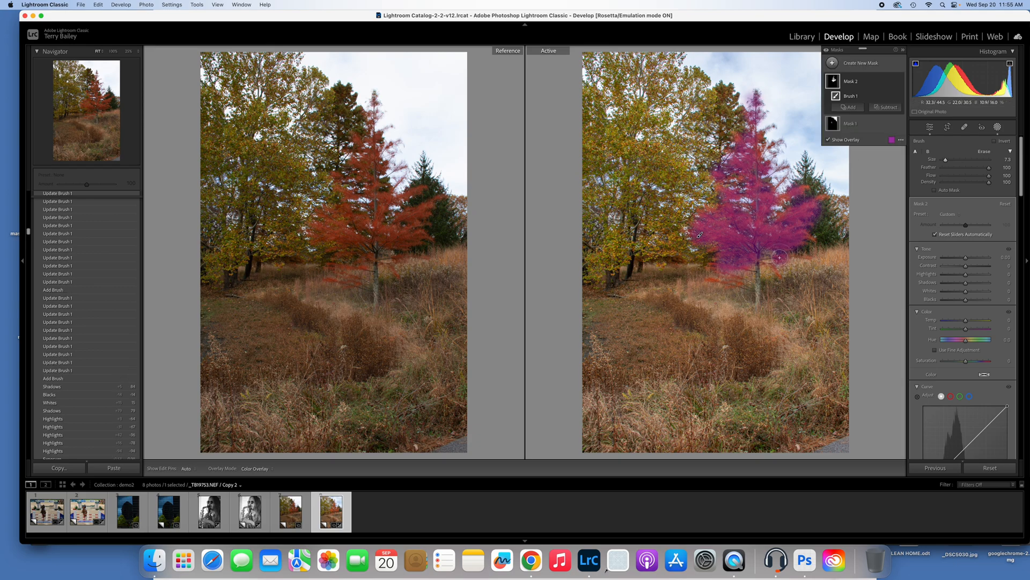
{"action": "left_click_drag", "start_coordinate": [715, 278], "coordinate": [774, 269]}
{"action": "left_click", "coordinate": [721, 188]}
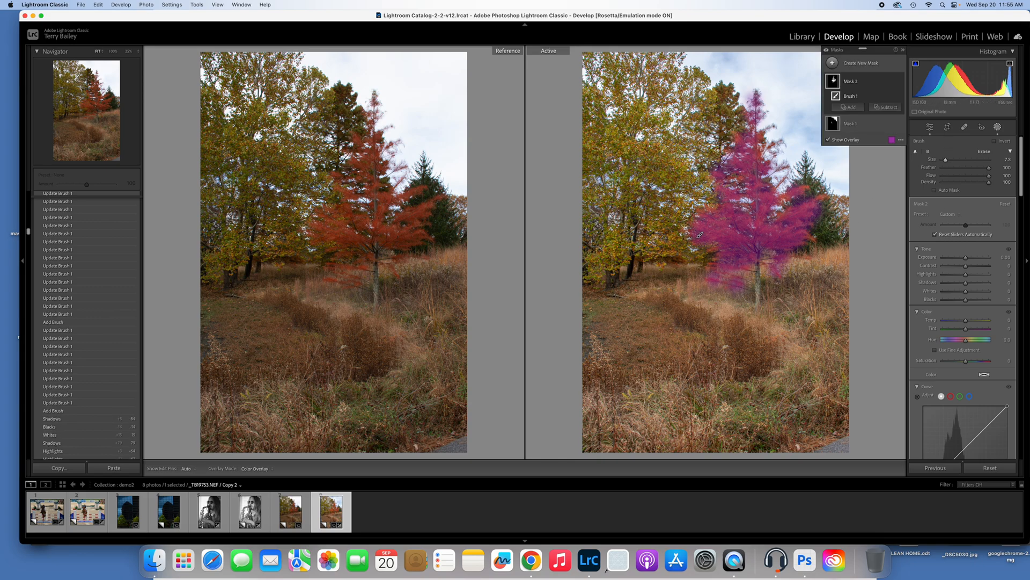
{"action": "left_click", "coordinate": [969, 261]}
{"action": "left_click_drag", "start_coordinate": [969, 261], "coordinate": [970, 260]}
{"action": "double_click", "coordinate": [969, 261]}
- Hide the mask overlay and set the red tree mask's Shadows to 28 and Blacks to -9
{"action": "key", "text": "o"}
{"action": "left_click", "coordinate": [973, 285]}
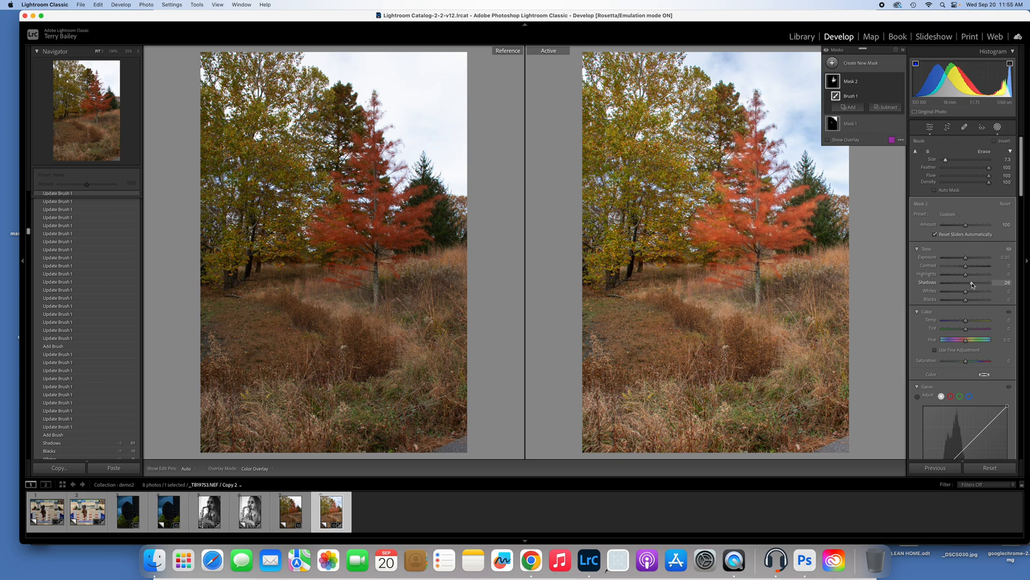
{"action": "left_click", "coordinate": [965, 303]}
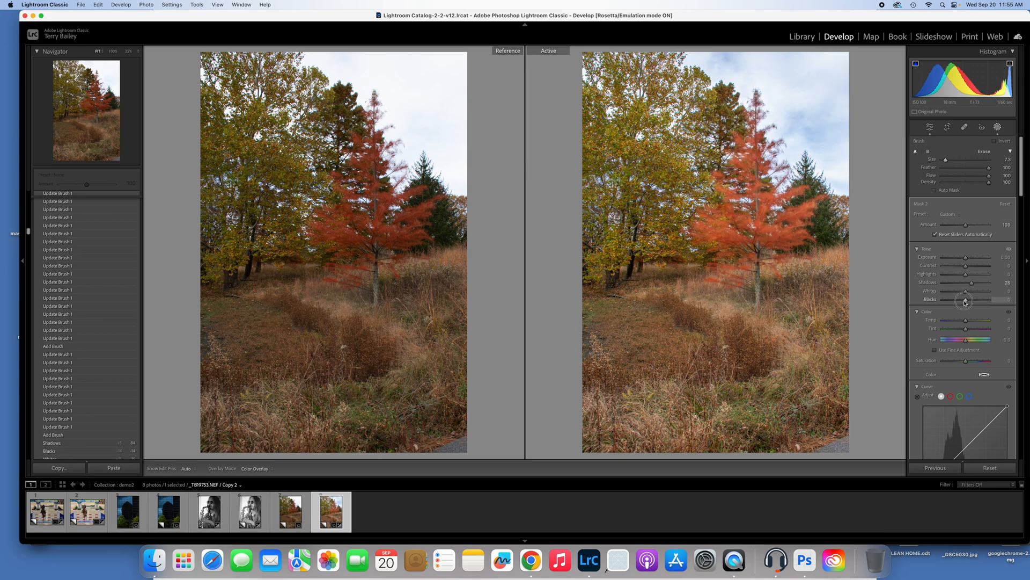
{"action": "left_click_drag", "start_coordinate": [964, 303], "coordinate": [963, 302]}
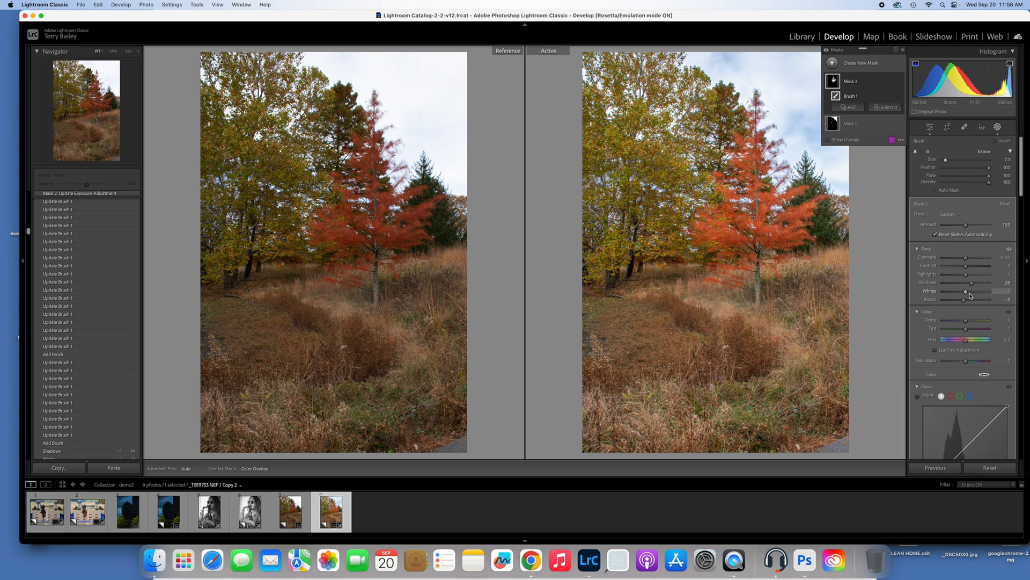
{"action": "scroll", "coordinate": [970, 298], "scroll_direction": "down", "scroll_amount": 5}
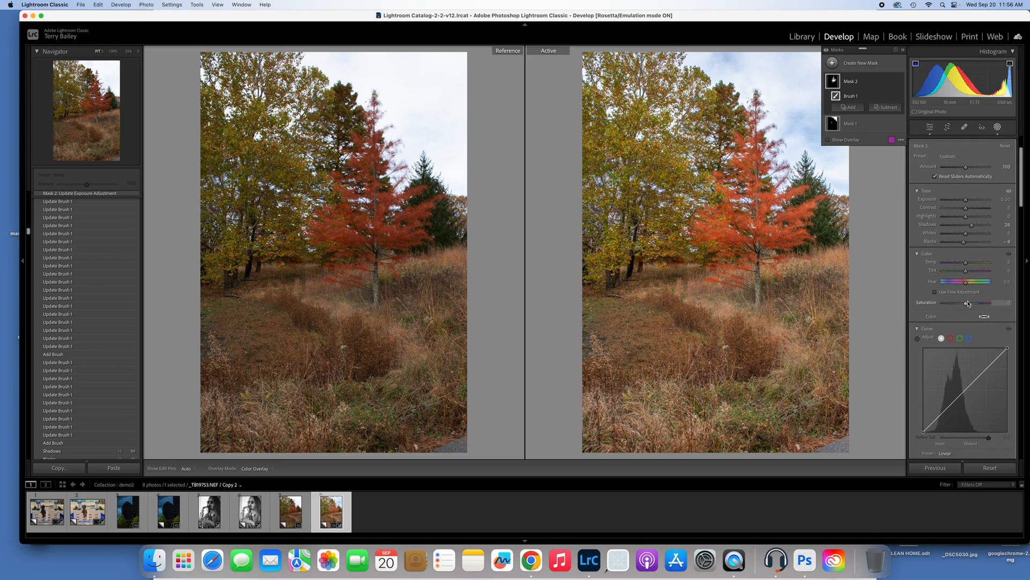
- Raise the red tree mask's Saturation slightly, set its Texture to 2 and add a little Clarity and Dehaze
{"action": "mouse_move", "coordinate": [967, 305]}
{"action": "left_mouse_down"}
{"action": "mouse_move", "coordinate": [991, 302]}
{"action": "mouse_move", "coordinate": [936, 307]}
{"action": "mouse_move", "coordinate": [990, 305]}
{"action": "mouse_move", "coordinate": [968, 306]}
{"action": "left_mouse_up"}
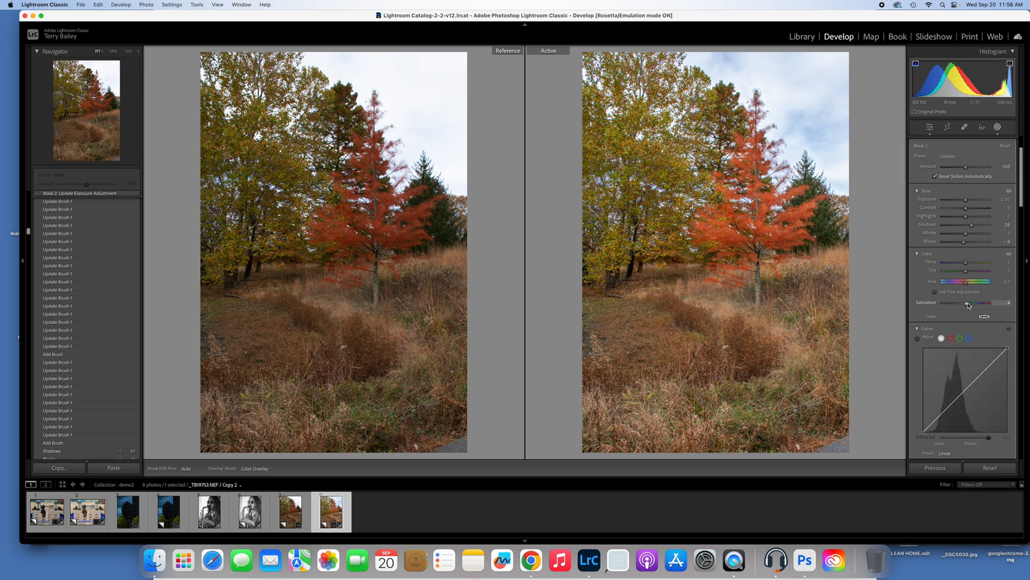
{"action": "left_click_drag", "start_coordinate": [968, 305], "coordinate": [969, 305]}
{"action": "scroll", "coordinate": [960, 247], "scroll_direction": "down", "scroll_amount": 1}
{"action": "scroll", "coordinate": [956, 320], "scroll_direction": "down", "scroll_amount": 10}
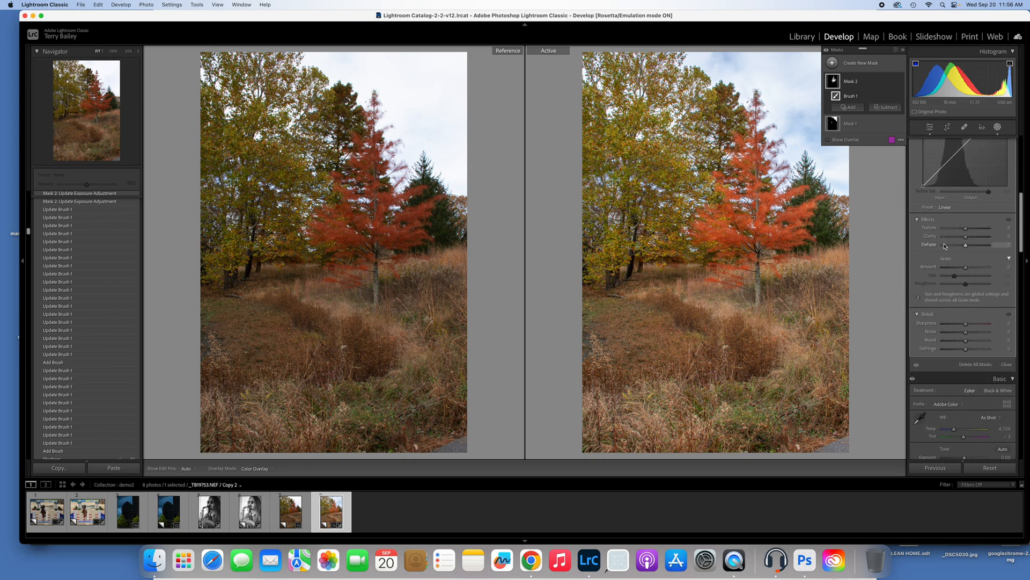
{"action": "scroll", "coordinate": [960, 213], "scroll_direction": "up", "scroll_amount": 10}
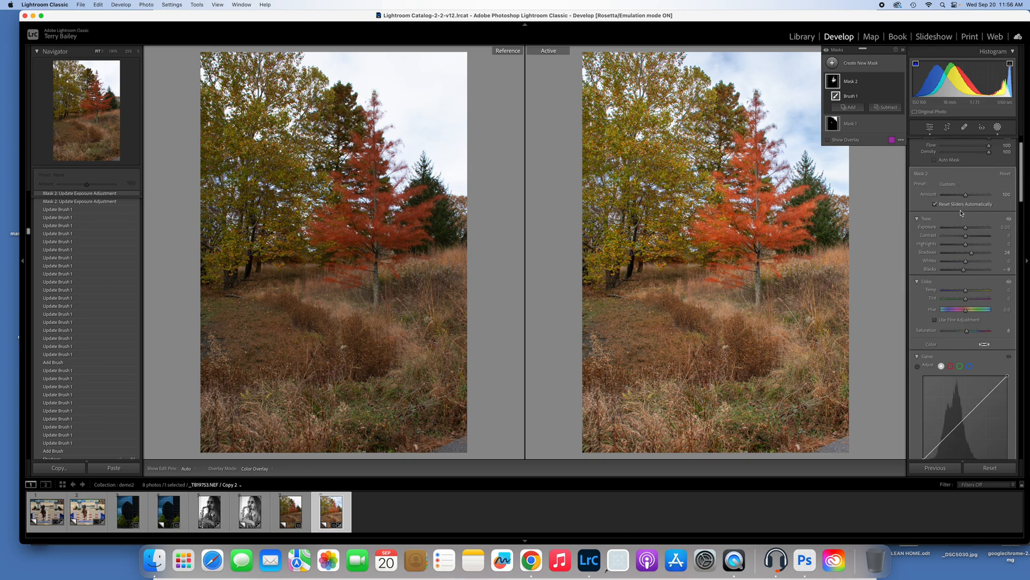
{"action": "scroll", "coordinate": [961, 212], "scroll_direction": "down", "scroll_amount": 10}
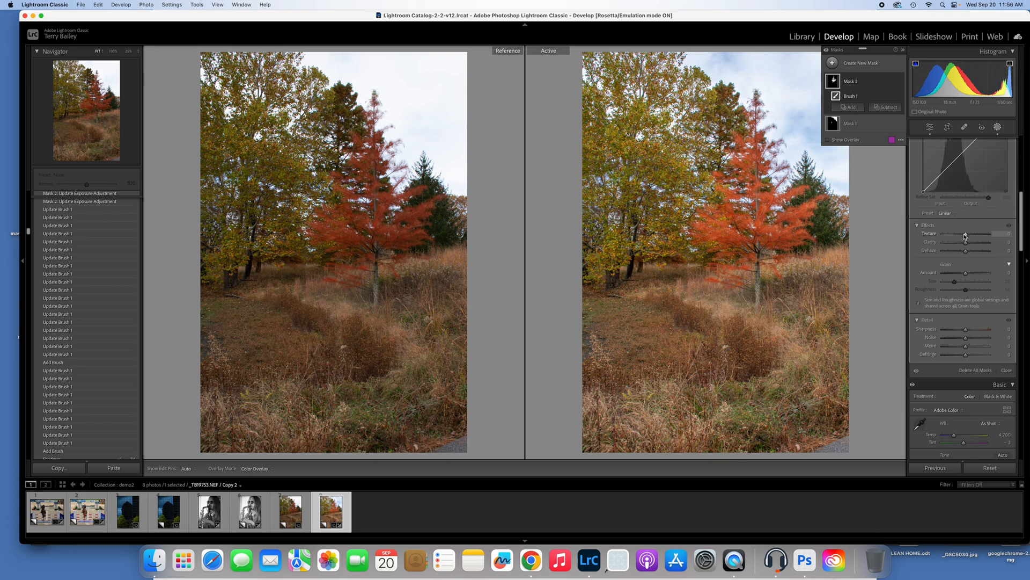
{"action": "mouse_move", "coordinate": [967, 236]}
{"action": "left_mouse_down"}
{"action": "mouse_move", "coordinate": [997, 238]}
{"action": "mouse_move", "coordinate": [937, 237]}
{"action": "mouse_move", "coordinate": [966, 236]}
{"action": "left_mouse_up"}
{"action": "double_click", "coordinate": [966, 236]}
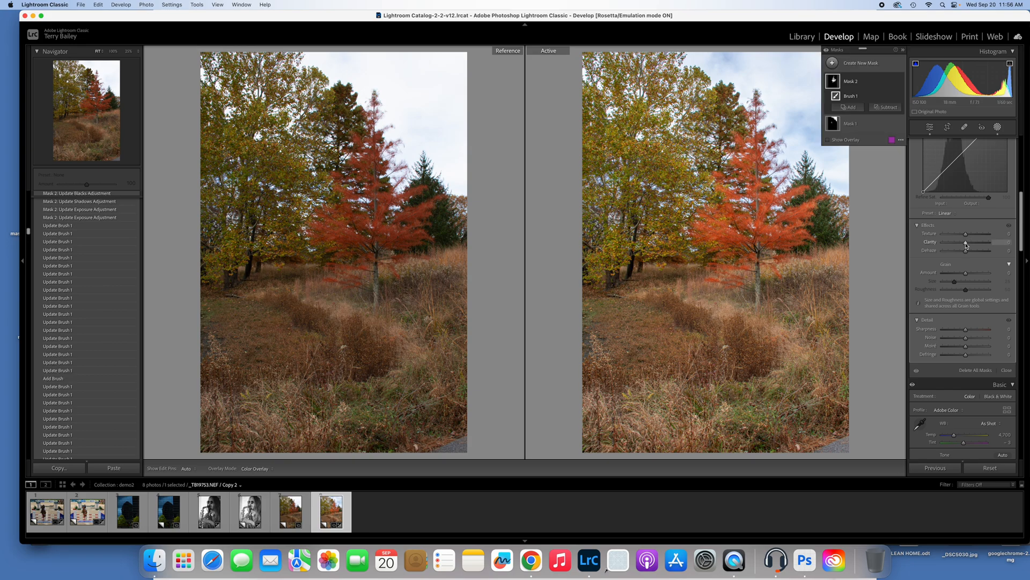
{"action": "mouse_move", "coordinate": [966, 245]}
{"action": "left_mouse_down"}
{"action": "mouse_move", "coordinate": [994, 245]}
{"action": "mouse_move", "coordinate": [938, 249]}
{"action": "mouse_move", "coordinate": [967, 245]}
{"action": "left_mouse_up"}
{"action": "double_click", "coordinate": [967, 244]}
{"action": "left_click_drag", "start_coordinate": [966, 246], "coordinate": [969, 247]}
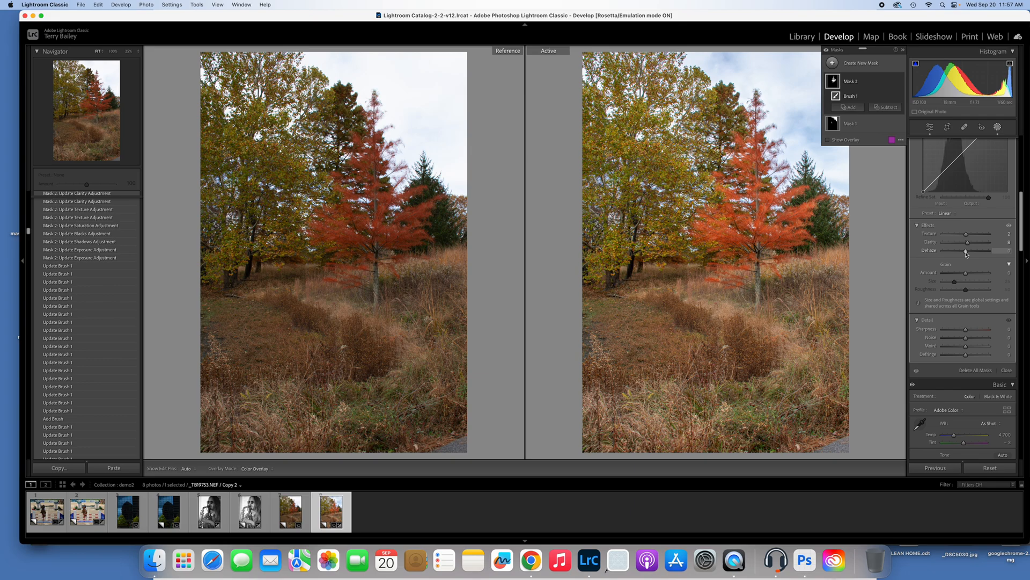
{"action": "mouse_move", "coordinate": [966, 252]}
{"action": "left_mouse_down"}
{"action": "mouse_move", "coordinate": [945, 256]}
{"action": "mouse_move", "coordinate": [996, 253]}
{"action": "mouse_move", "coordinate": [969, 256]}
{"action": "left_mouse_up"}
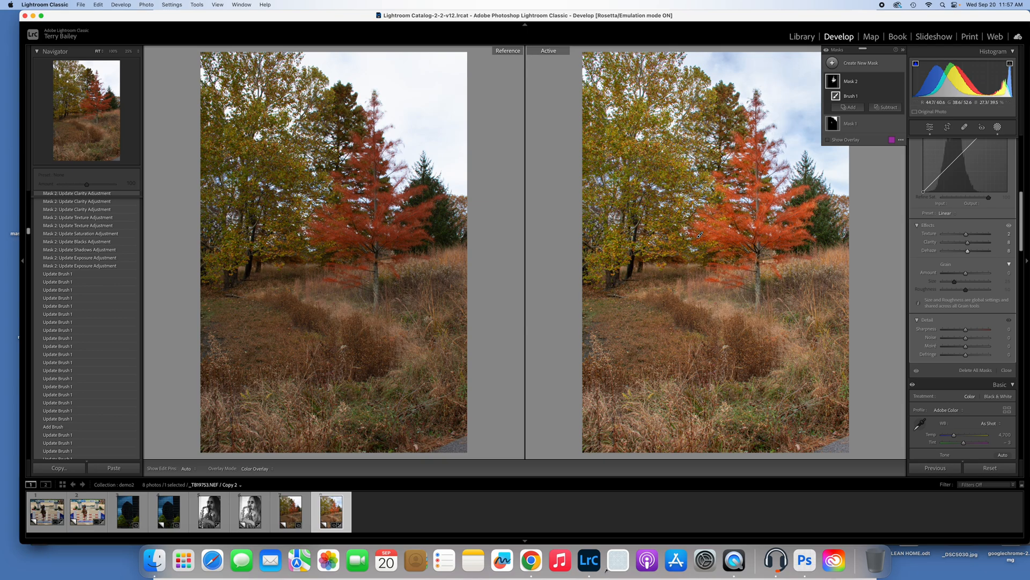
- Create a third brush mask, enlarge the brush and paint over the foreground grass and the winding brown undergrowth up towards the red tree's trunk
{"action": "left_click", "coordinate": [858, 63]}
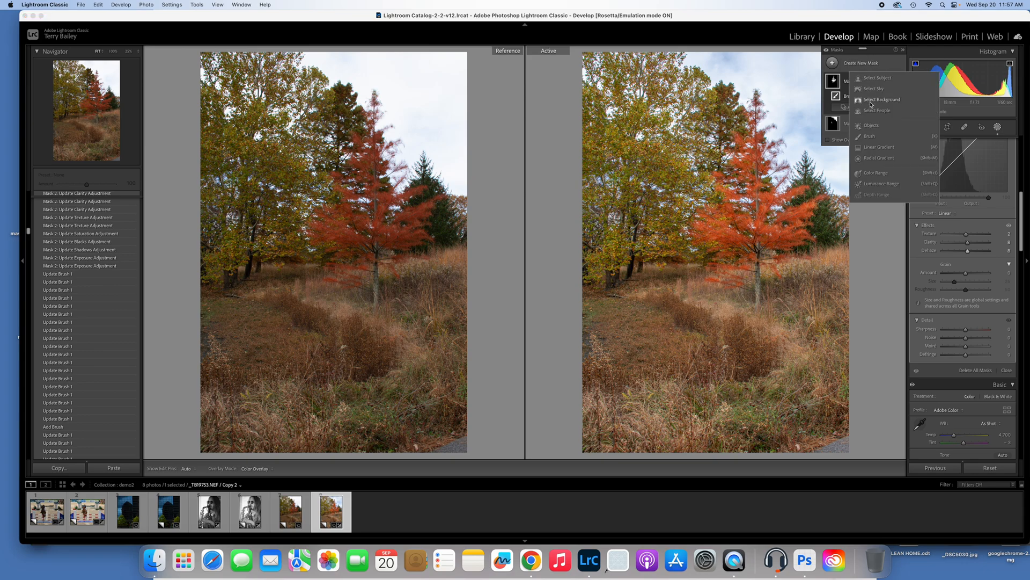
{"action": "left_click", "coordinate": [870, 136]}
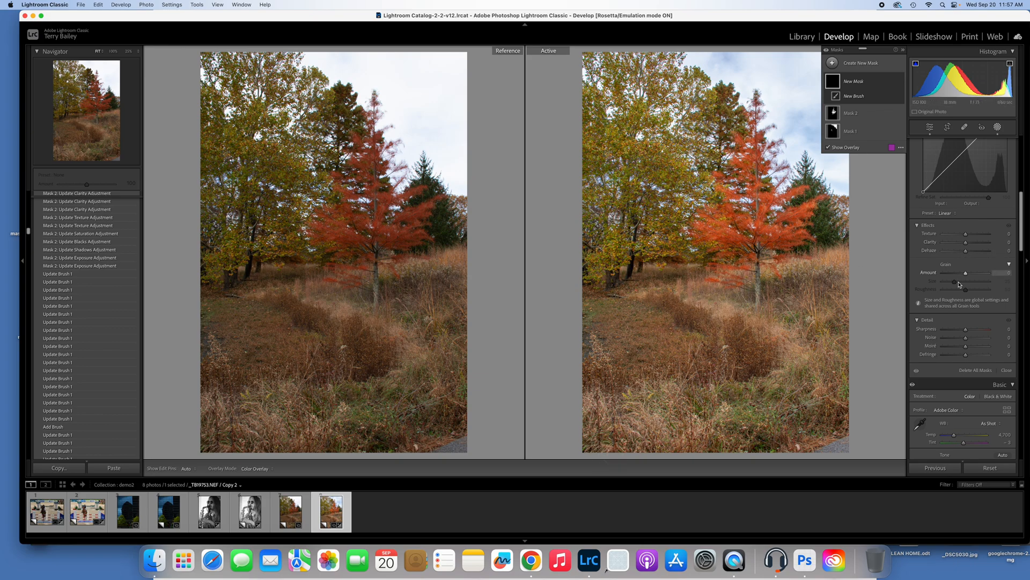
{"action": "scroll", "coordinate": [980, 263], "scroll_direction": "up", "scroll_amount": 8}
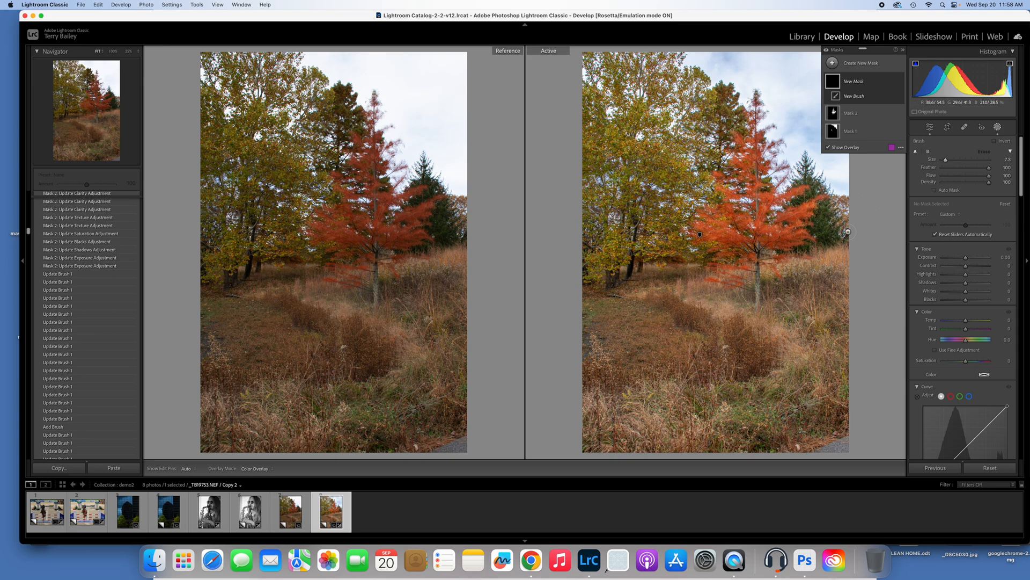
{"action": "left_click_drag", "start_coordinate": [949, 162], "coordinate": [953, 163]}
{"action": "mouse_move", "coordinate": [617, 424]}
{"action": "left_mouse_down"}
{"action": "mouse_move", "coordinate": [611, 435]}
{"action": "mouse_move", "coordinate": [599, 422]}
{"action": "mouse_move", "coordinate": [608, 422]}
{"action": "left_mouse_up"}
{"action": "left_click", "coordinate": [645, 432]}
{"action": "left_click", "coordinate": [652, 404]}
{"action": "left_click", "coordinate": [696, 433]}
{"action": "left_click", "coordinate": [737, 408]}
{"action": "left_click", "coordinate": [716, 408]}
{"action": "left_click", "coordinate": [692, 404]}
{"action": "left_click", "coordinate": [773, 414]}
{"action": "left_click", "coordinate": [775, 417]}
{"action": "left_click", "coordinate": [784, 357]}
{"action": "left_click", "coordinate": [768, 358]}
{"action": "left_click", "coordinate": [762, 332]}
{"action": "left_click", "coordinate": [718, 322]}
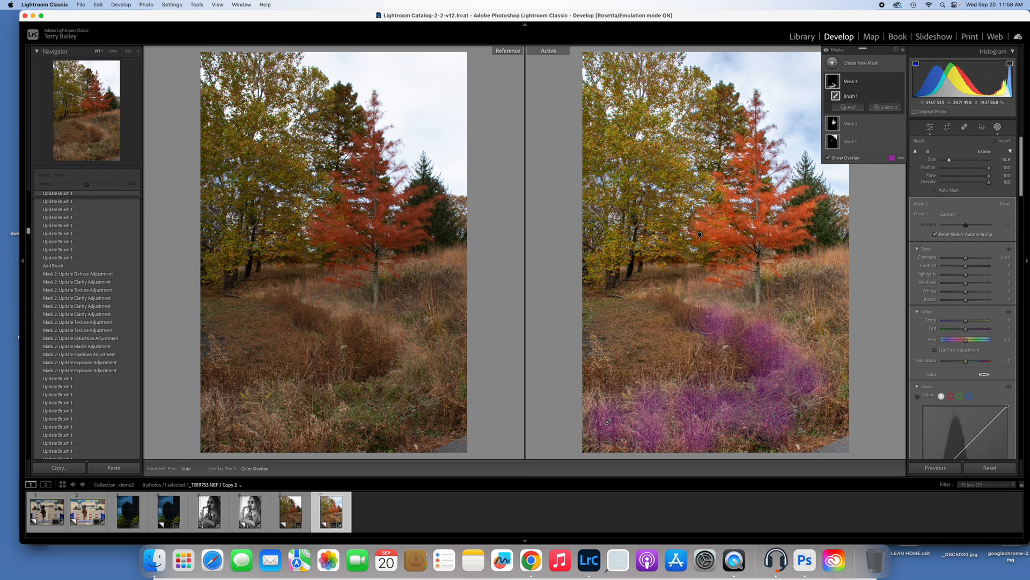
{"action": "left_click", "coordinate": [693, 299]}
- Reduce the brush size to 7.7 and extend the grass mask around the red tree's trunk and across the hillside behind it
{"action": "left_click_drag", "start_coordinate": [949, 160], "coordinate": [947, 162]}
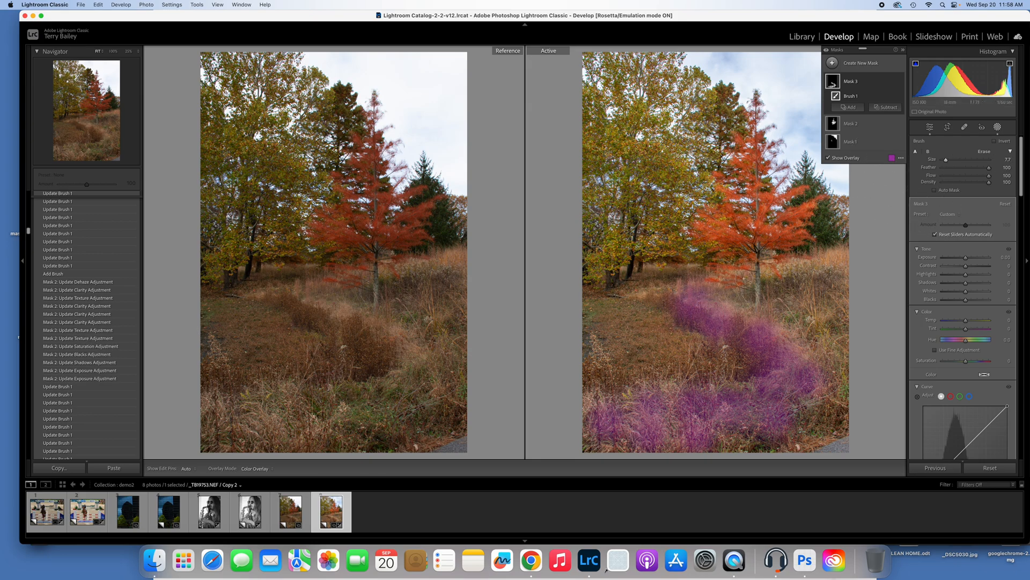
{"action": "left_click", "coordinate": [720, 286]}
{"action": "left_click", "coordinate": [795, 277]}
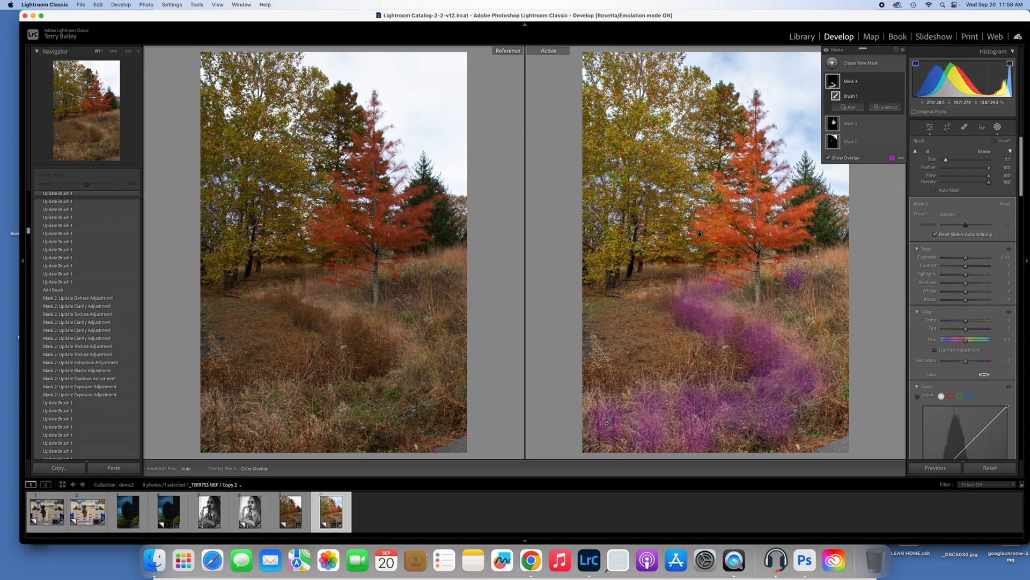
{"action": "left_click", "coordinate": [821, 266]}
{"action": "left_click", "coordinate": [768, 279]}
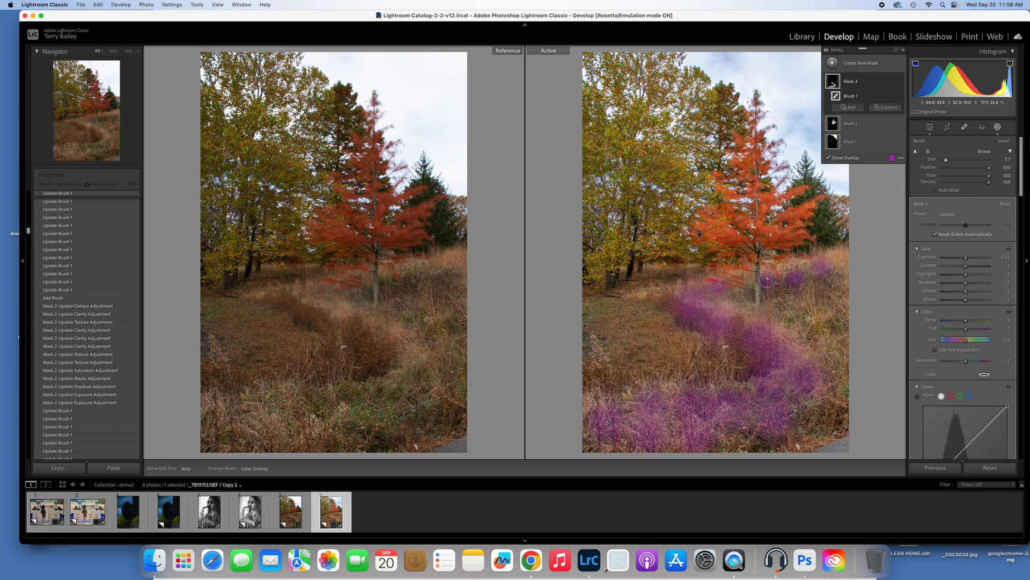
{"action": "left_click", "coordinate": [780, 268]}
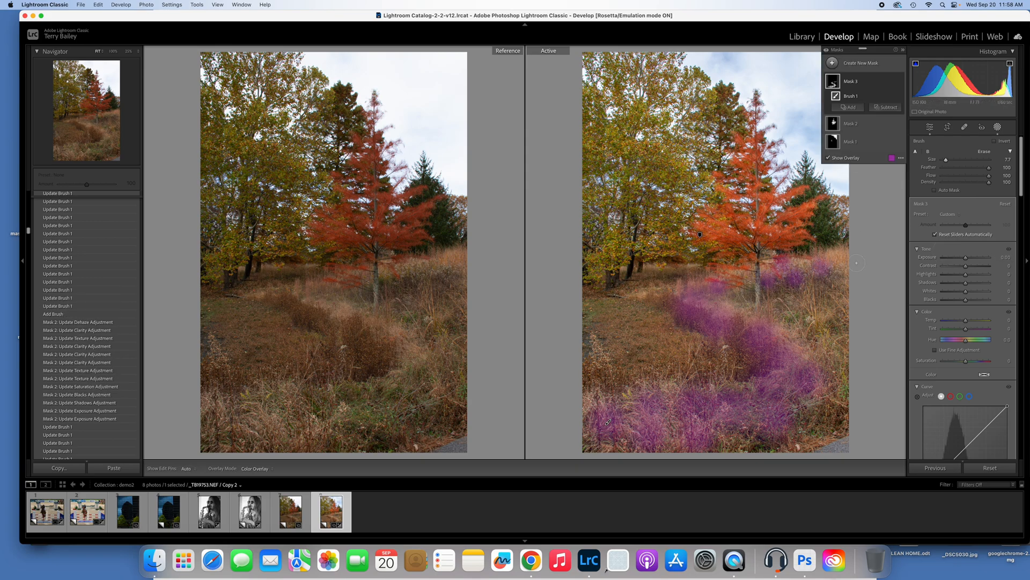
{"action": "left_click", "coordinate": [744, 277]}
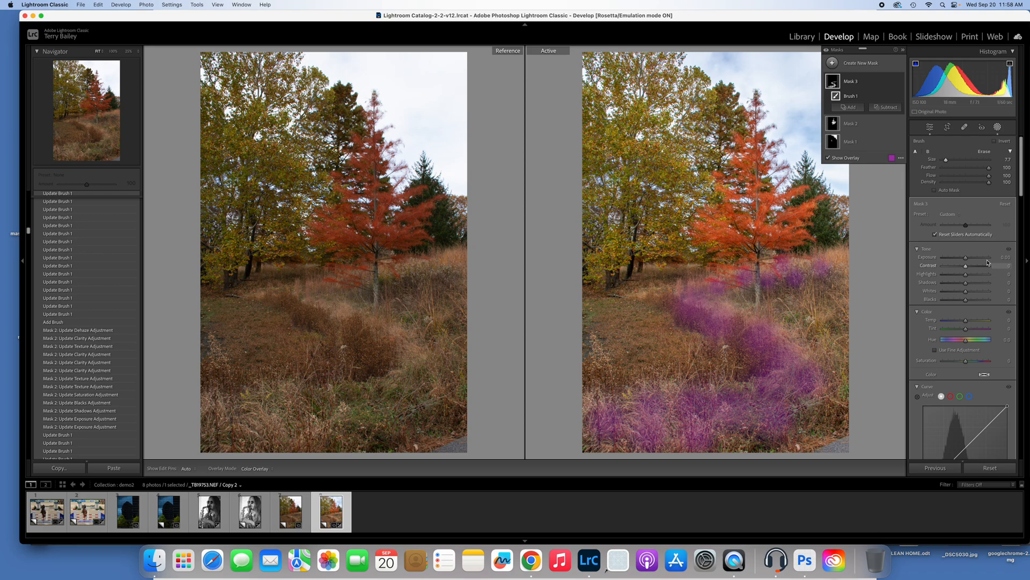
- Set the grass mask's Highlights to -5 and Shadows to 32, raise Whites and Texture slightly and lower Blacks slightly
{"action": "left_click_drag", "start_coordinate": [966, 258], "coordinate": [974, 285]}
{"action": "left_click", "coordinate": [966, 259]}
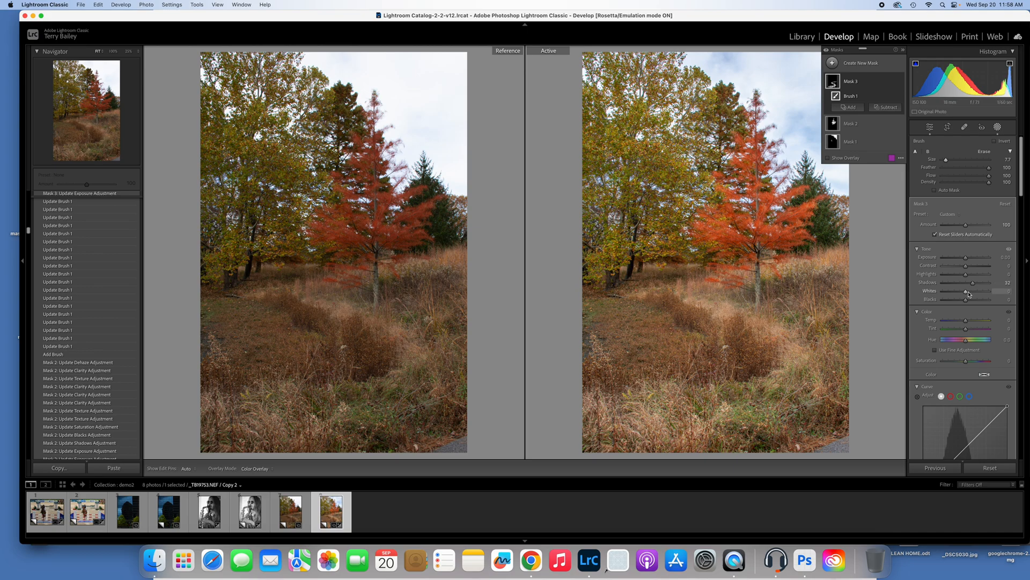
{"action": "mouse_move", "coordinate": [966, 300]}
{"action": "left_mouse_down"}
{"action": "mouse_move", "coordinate": [964, 274]}
{"action": "mouse_move", "coordinate": [969, 294]}
{"action": "left_mouse_up"}
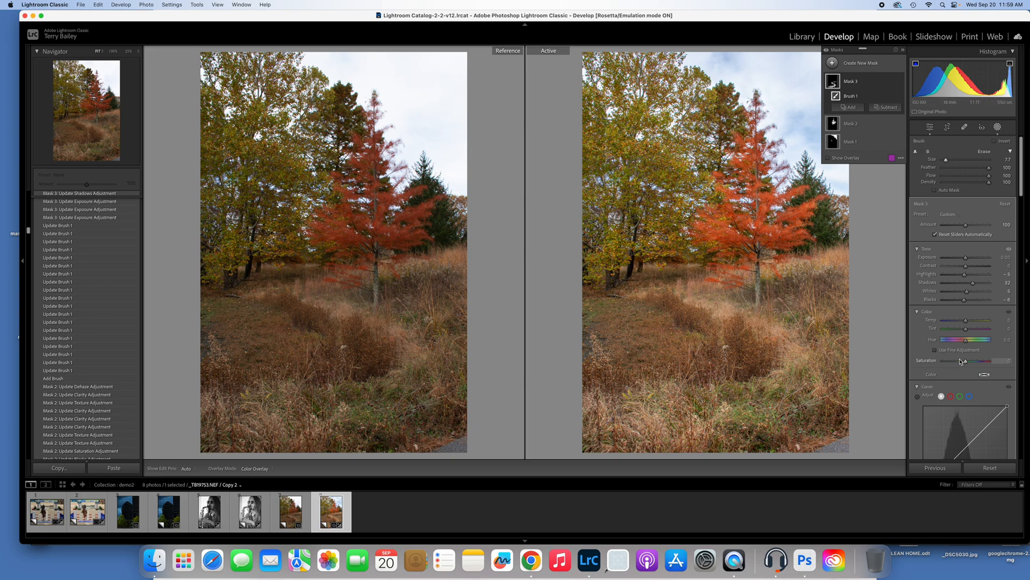
{"action": "scroll", "coordinate": [961, 361], "scroll_direction": "down", "scroll_amount": 10}
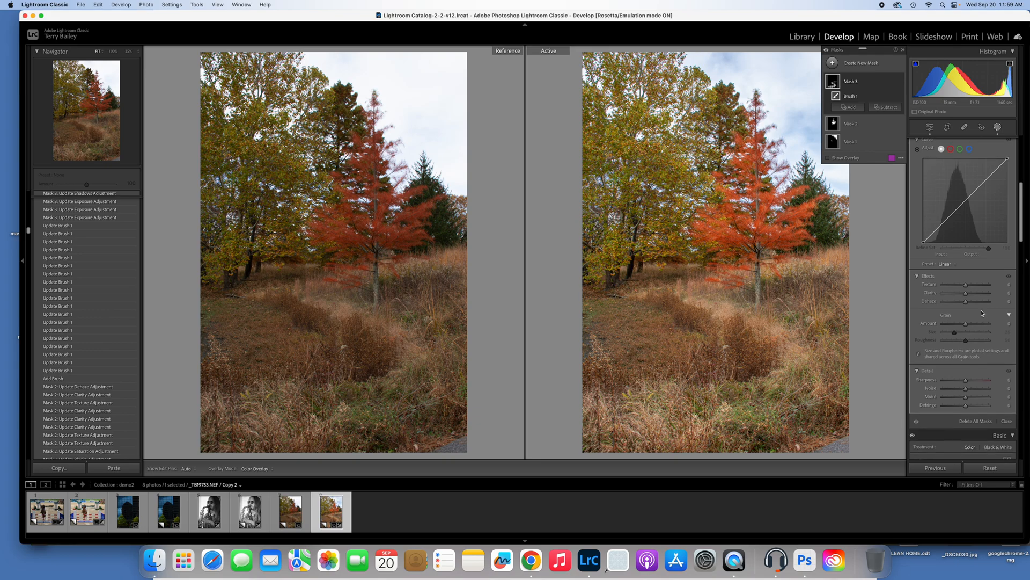
{"action": "left_click_drag", "start_coordinate": [966, 286], "coordinate": [968, 289]}
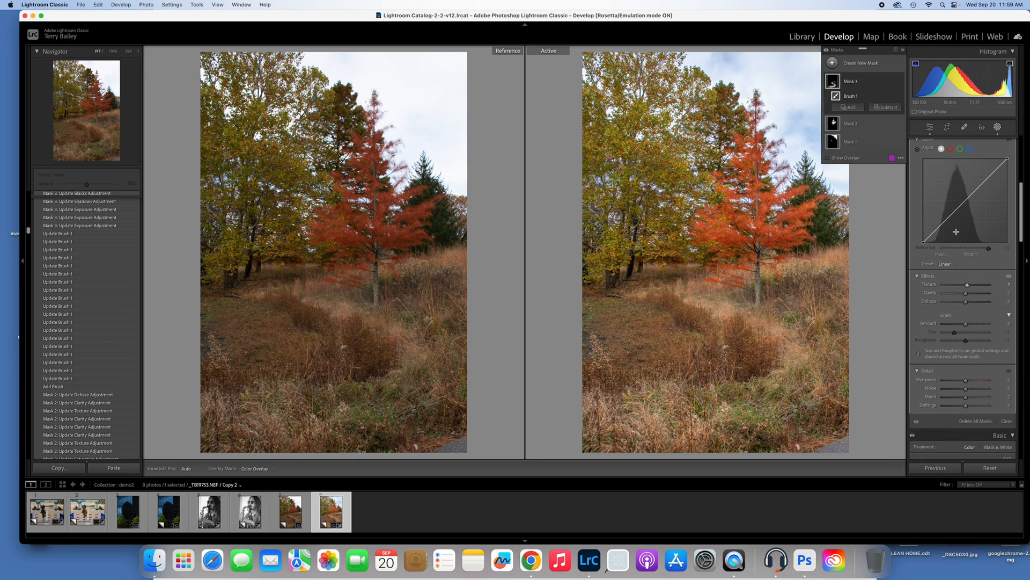
- Extend the grass mask left of the red tree's trunk and partially erase it on the hillside, beside the trunk and in the lower-left foreground
{"action": "scroll", "coordinate": [964, 268], "scroll_direction": "up", "scroll_amount": 10}
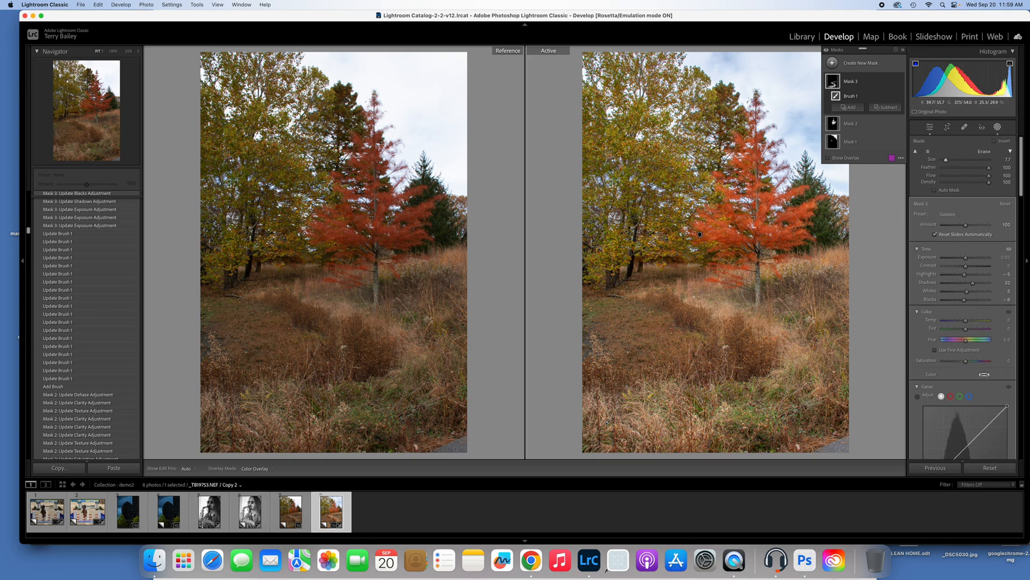
{"action": "left_click_drag", "start_coordinate": [683, 310], "coordinate": [699, 312]}
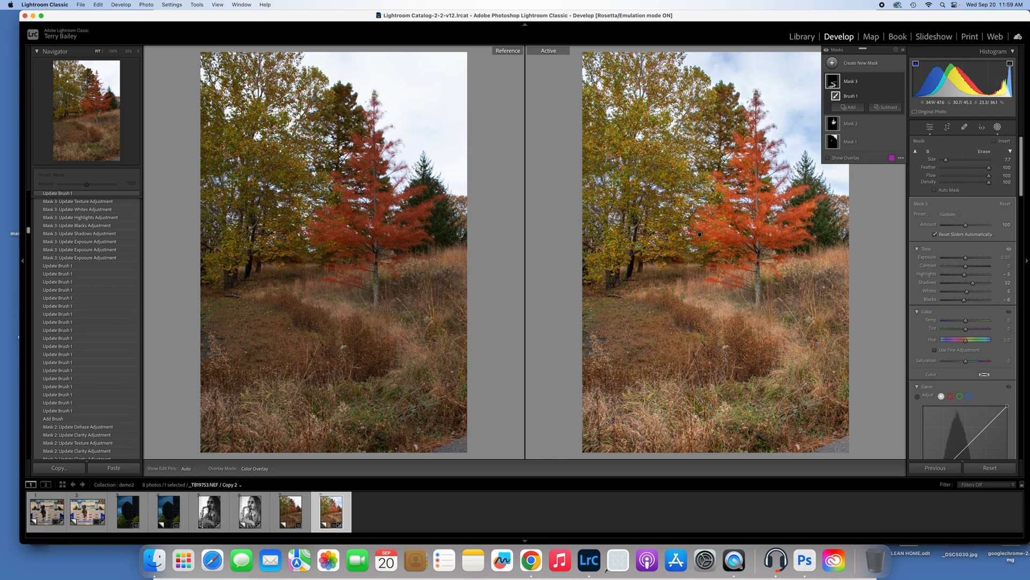
{"action": "left_click", "coordinate": [985, 152]}
{"action": "left_click_drag", "start_coordinate": [989, 176], "coordinate": [949, 161]}
{"action": "left_click", "coordinate": [822, 281]}
{"action": "left_click", "coordinate": [822, 283]}
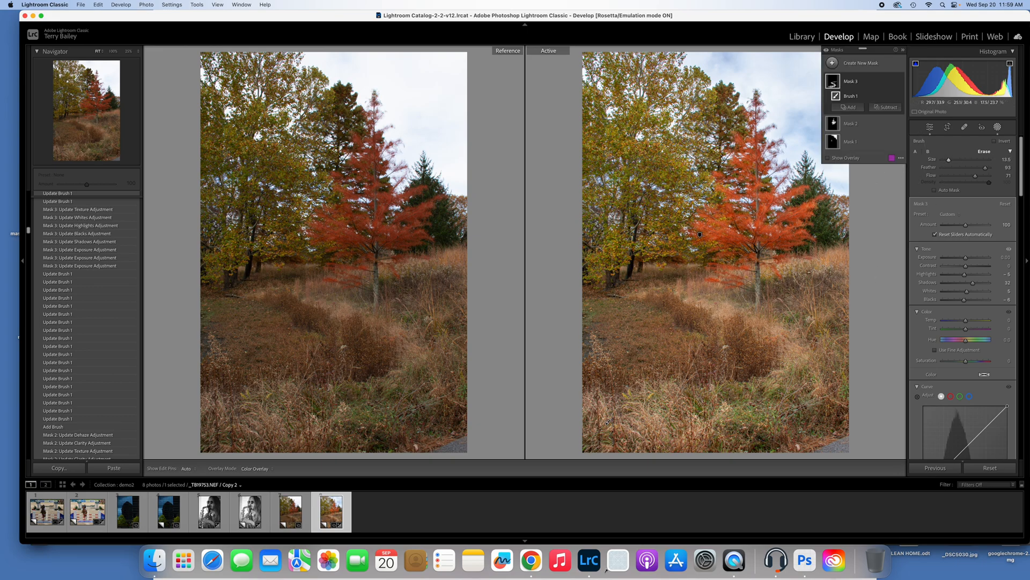
{"action": "left_click", "coordinate": [771, 291]}
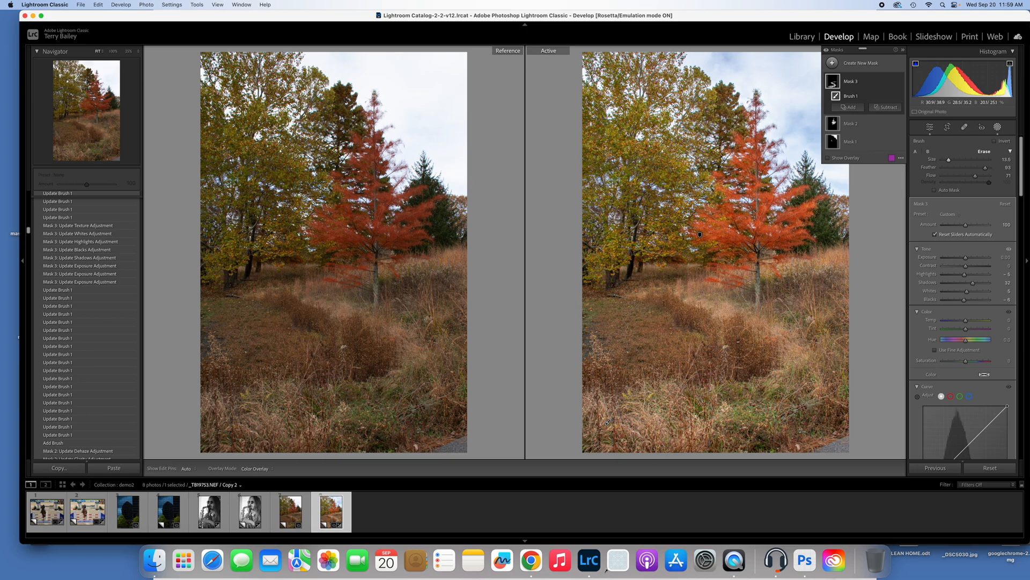
{"action": "left_click", "coordinate": [722, 314]}
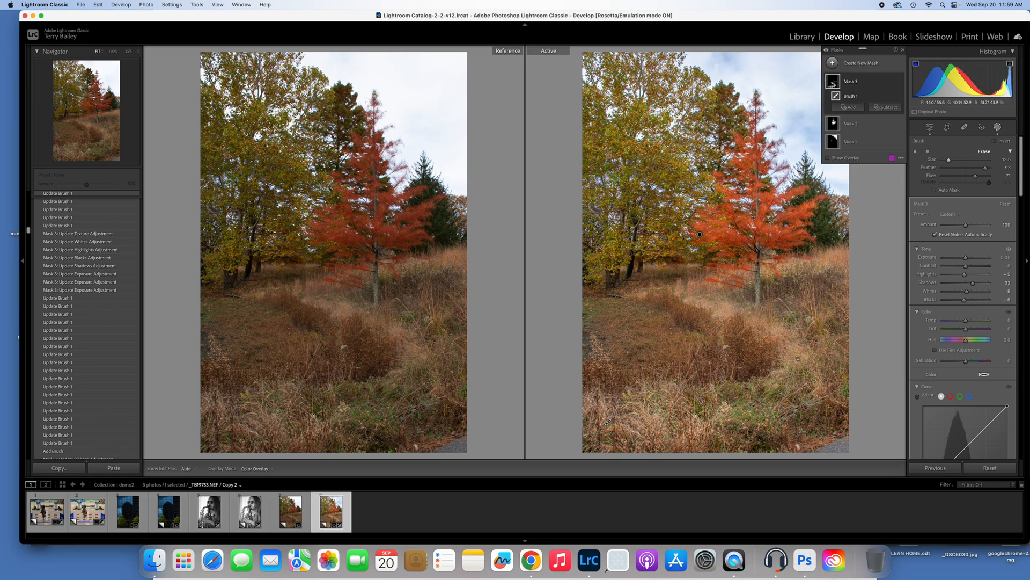
{"action": "left_click", "coordinate": [608, 421]}
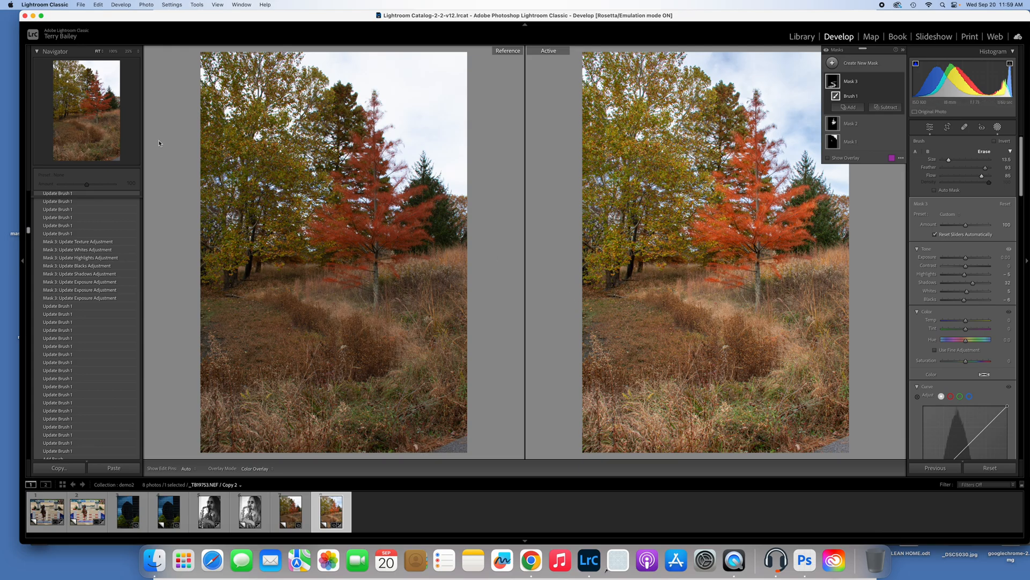
- Minimize Lightroom Classic, switch to Photoshop (Beta) and open the dog portrait in the Camera Raw Filter with before and after views side by side
{"action": "left_click", "coordinate": [32, 17]}
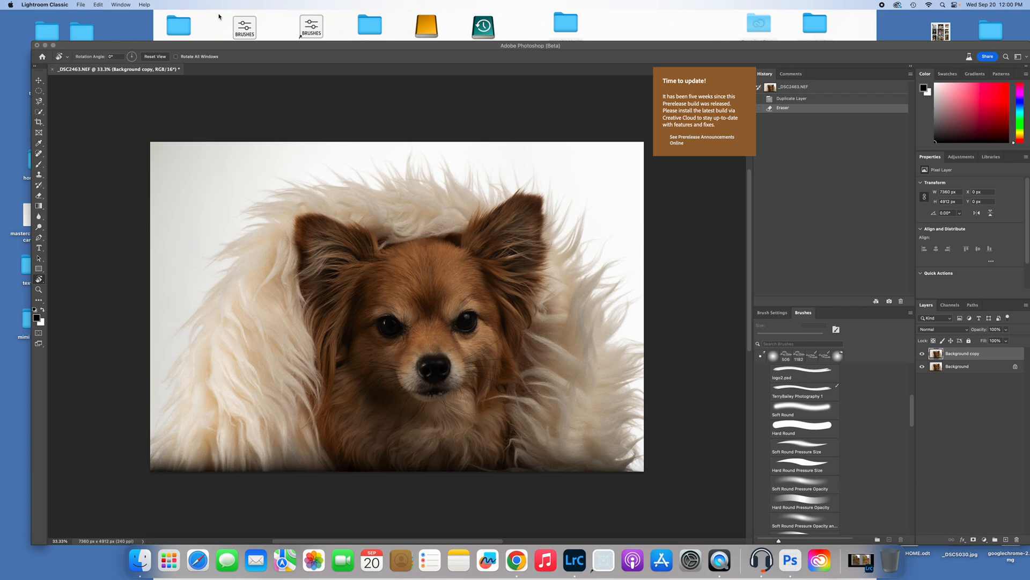
{"action": "left_click", "coordinate": [237, 105]}
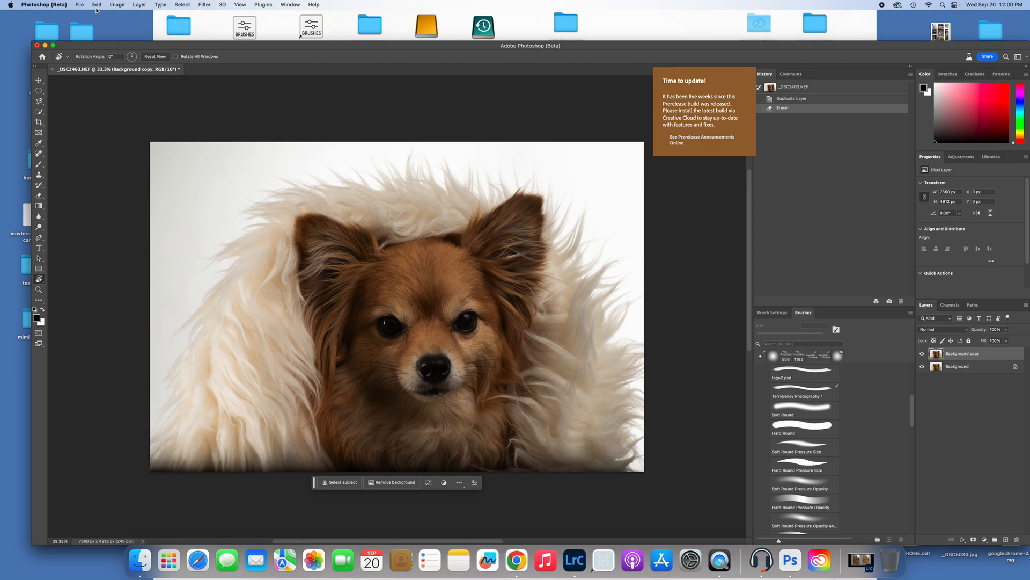
{"action": "left_click", "coordinate": [206, 5]}
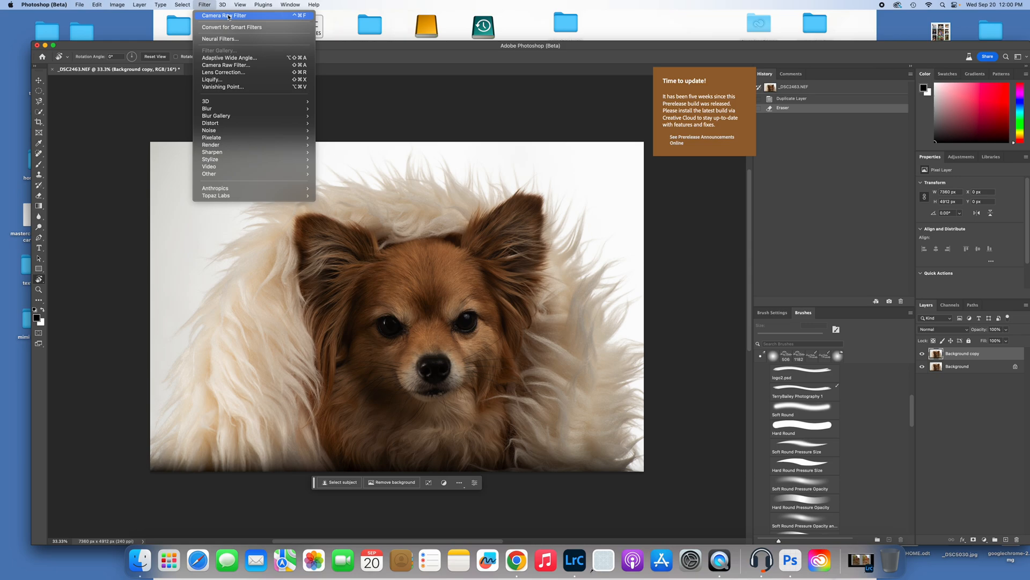
{"action": "left_click", "coordinate": [229, 66]}
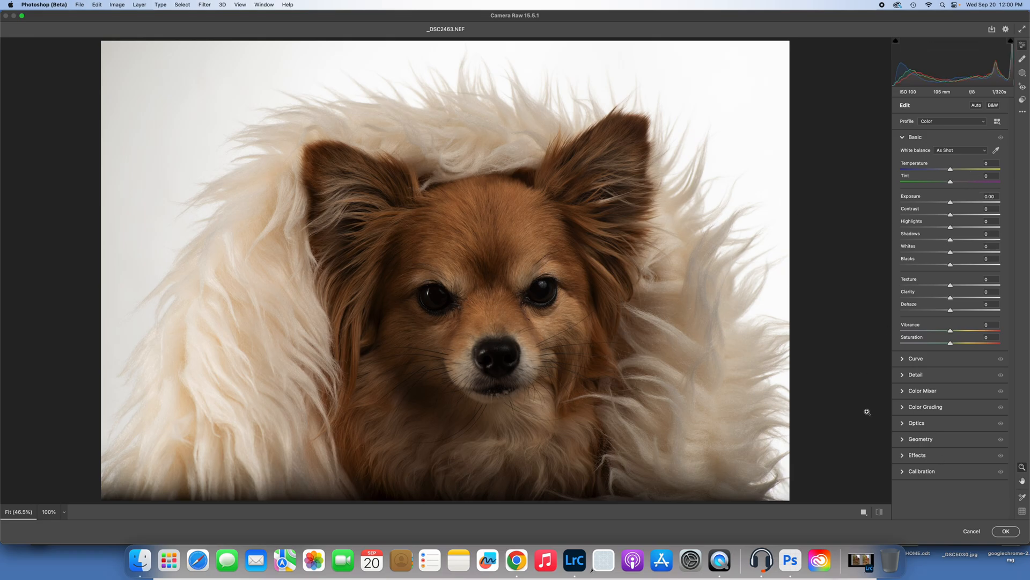
{"action": "left_click", "coordinate": [864, 512]}
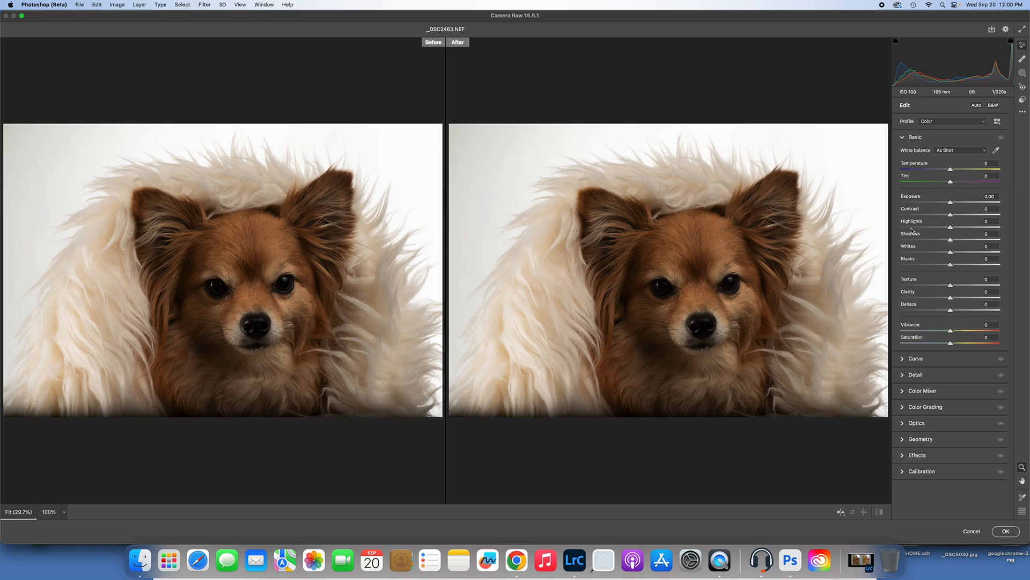
- Set the dog portrait's Highlights to -82 and Shadows to +85, raise Whites slightly and lower Blacks slightly
{"action": "left_click", "coordinate": [905, 138]}
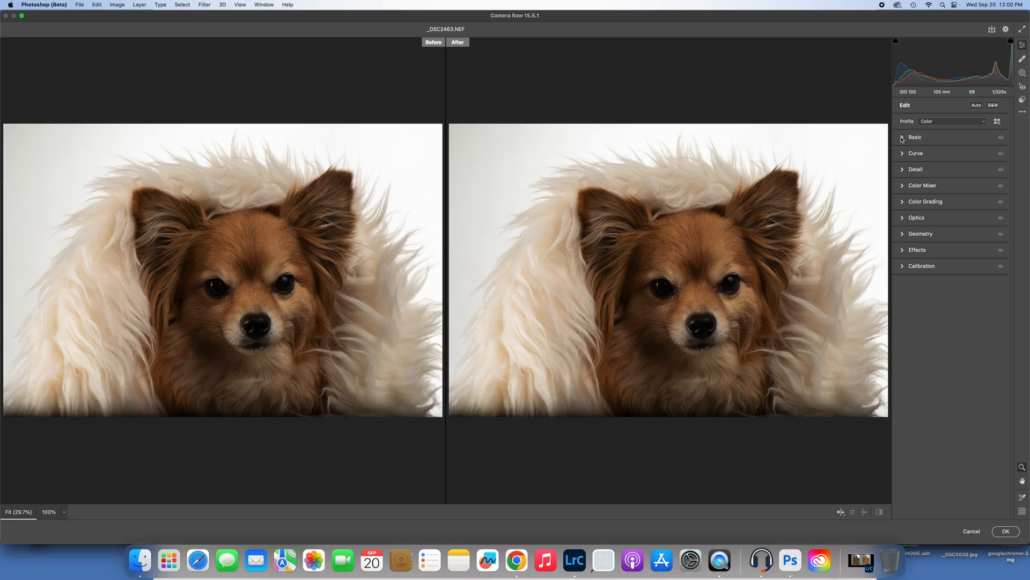
{"action": "left_click", "coordinate": [902, 138]}
{"action": "left_click", "coordinate": [910, 227]}
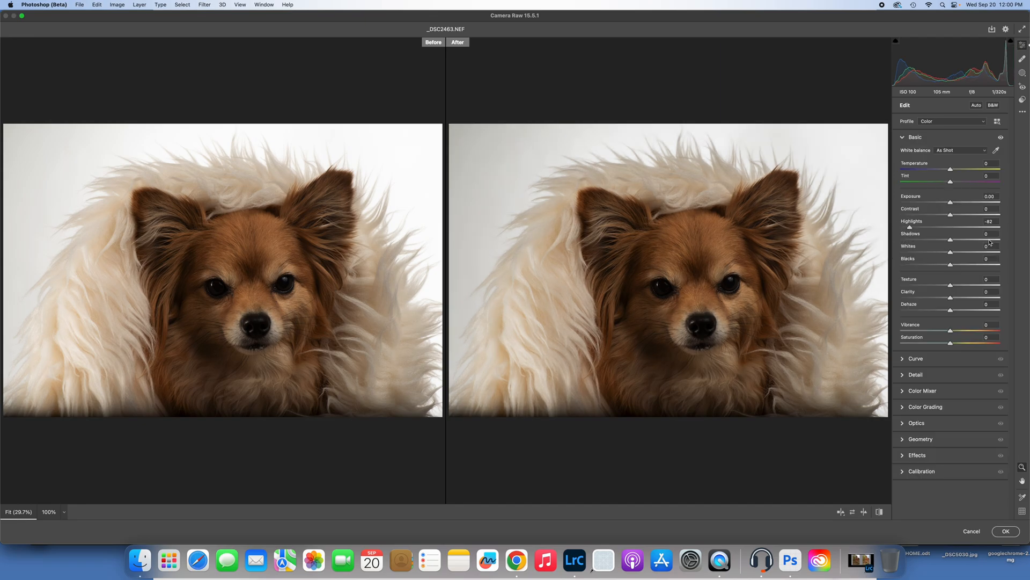
{"action": "left_click", "coordinate": [993, 241]}
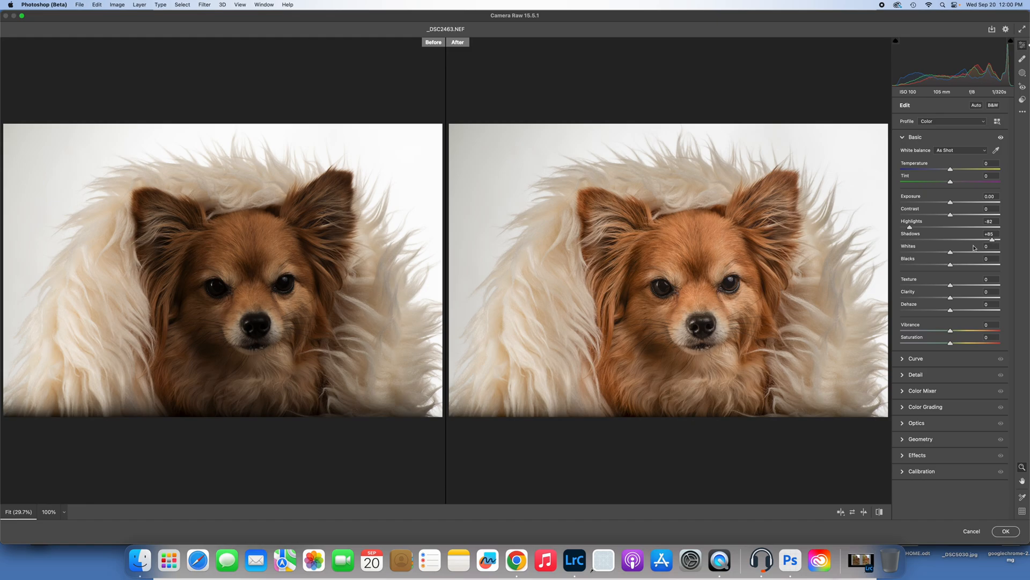
{"action": "left_click", "coordinate": [957, 252]}
{"action": "left_click", "coordinate": [961, 253]}
{"action": "left_click_drag", "start_coordinate": [960, 253], "coordinate": [961, 253]}
{"action": "left_click", "coordinate": [941, 265]}
{"action": "left_click", "coordinate": [942, 265]}
- Start a new brush mask for the dog portrait and set the brush size to 7
{"action": "left_click", "coordinate": [1023, 74]}
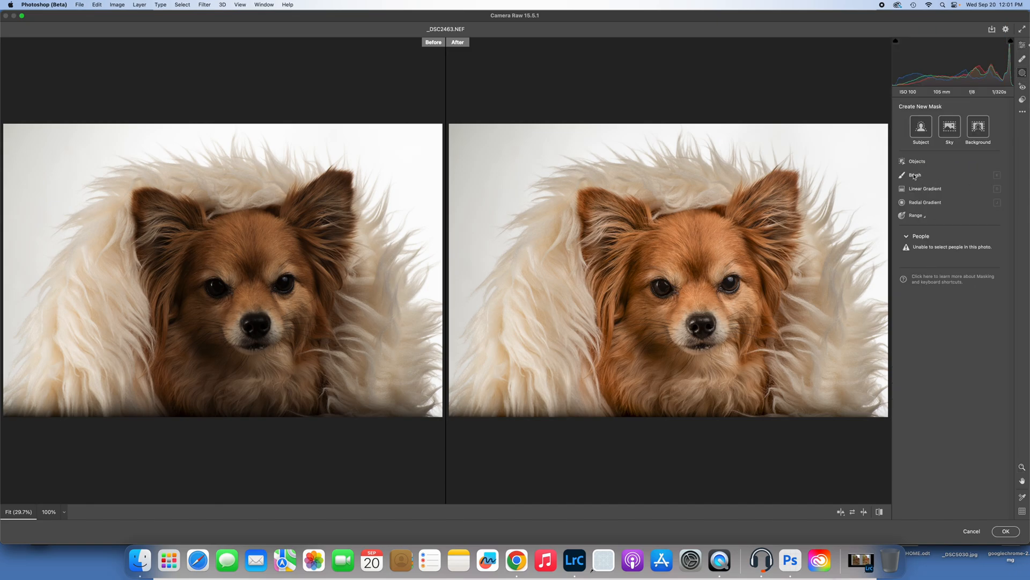
{"action": "left_click", "coordinate": [915, 175]}
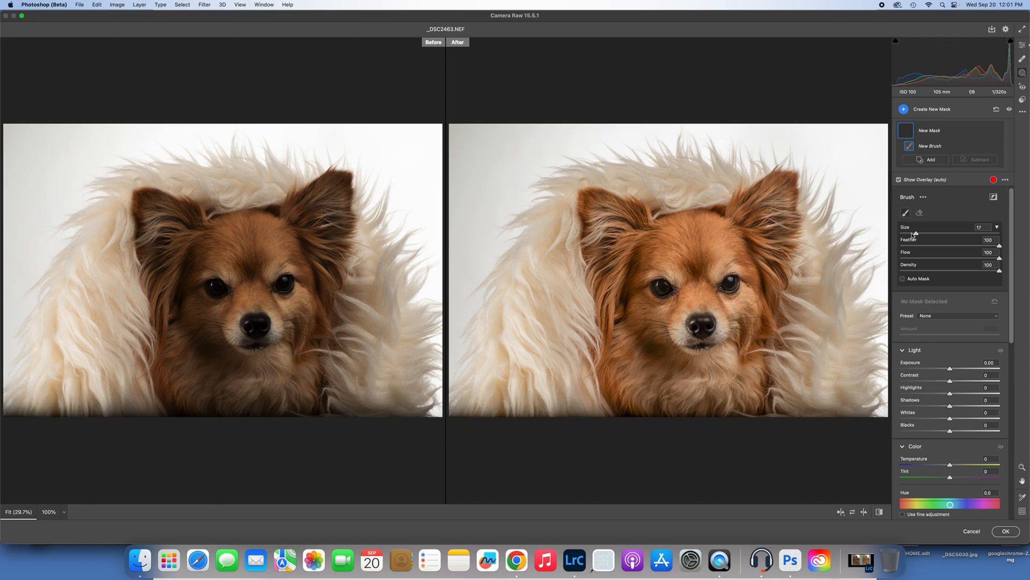
{"action": "left_click_drag", "start_coordinate": [907, 235], "coordinate": [906, 233]}
{"action": "scroll", "coordinate": [953, 385], "scroll_direction": "down", "scroll_amount": 10}
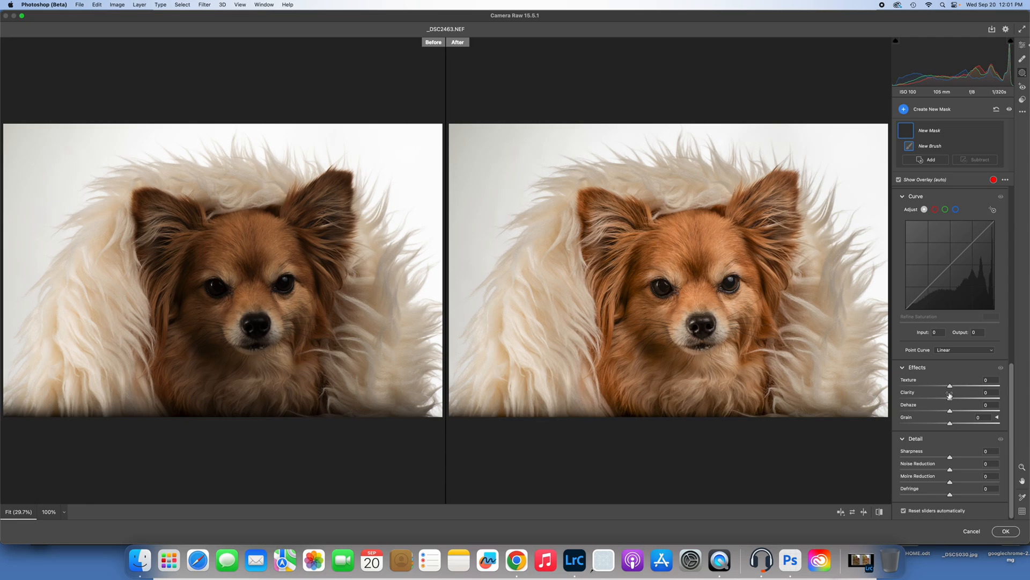
{"action": "left_click", "coordinate": [955, 400]}
{"action": "scroll", "coordinate": [934, 284], "scroll_direction": "up", "scroll_amount": 10}
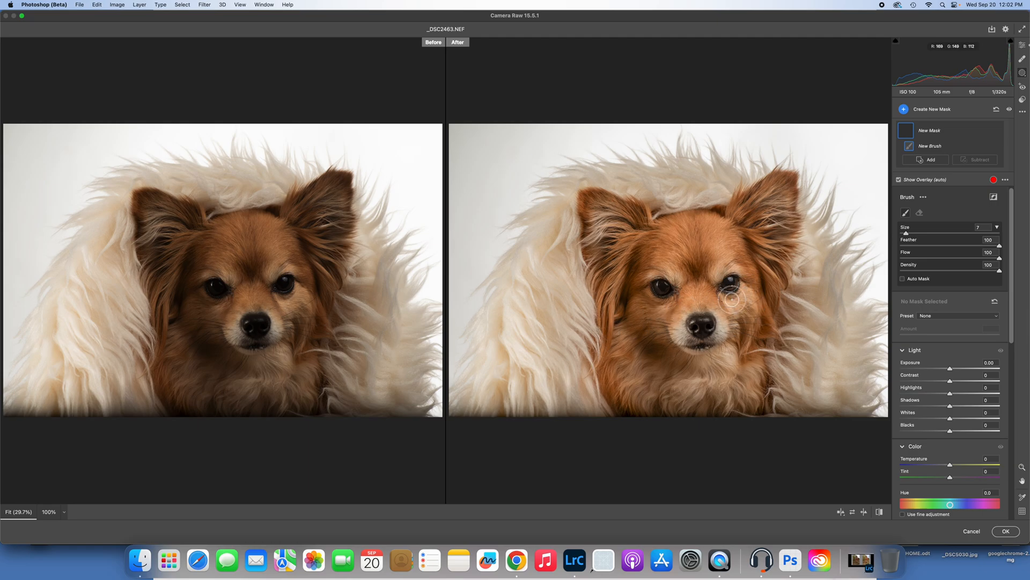
- Paint the mask over both of the dog's eyes, raise its Shadows to about +13 and lower Blacks to -3
{"action": "key", "text": "z"}
{"action": "left_click", "coordinate": [956, 407]}
{"action": "left_click_drag", "start_coordinate": [731, 282], "coordinate": [731, 283]}
{"action": "left_click_drag", "start_coordinate": [662, 288], "coordinate": [665, 289]}
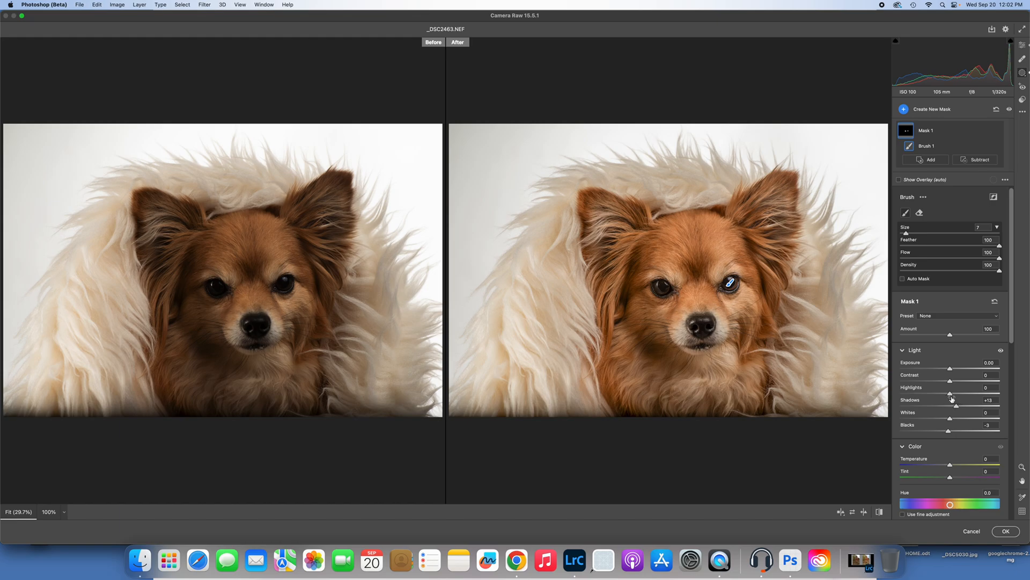
{"action": "mouse_move", "coordinate": [959, 408]}
{"action": "left_mouse_down"}
{"action": "mouse_move", "coordinate": [989, 404]}
{"action": "mouse_move", "coordinate": [932, 404]}
{"action": "mouse_move", "coordinate": [975, 403]}
{"action": "mouse_move", "coordinate": [958, 407]}
{"action": "left_mouse_up"}
{"action": "left_click_drag", "start_coordinate": [957, 407], "coordinate": [957, 407]}
- Start a second brush mask with Saturation at -49 and a brush size of 17
{"action": "left_click", "coordinate": [933, 110]}
{"action": "left_click", "coordinate": [858, 164]}
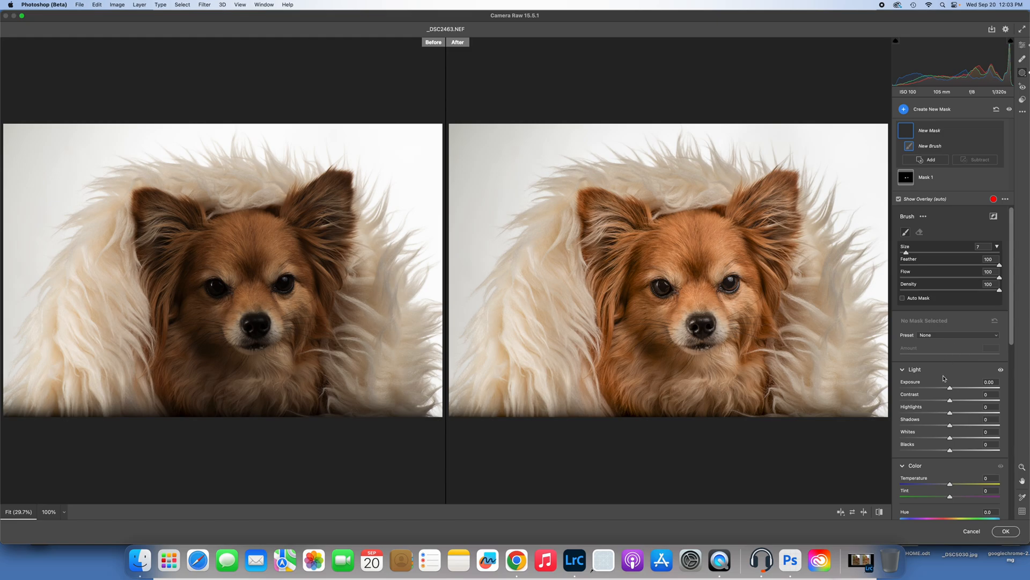
{"action": "scroll", "coordinate": [946, 338], "scroll_direction": "down", "scroll_amount": 5}
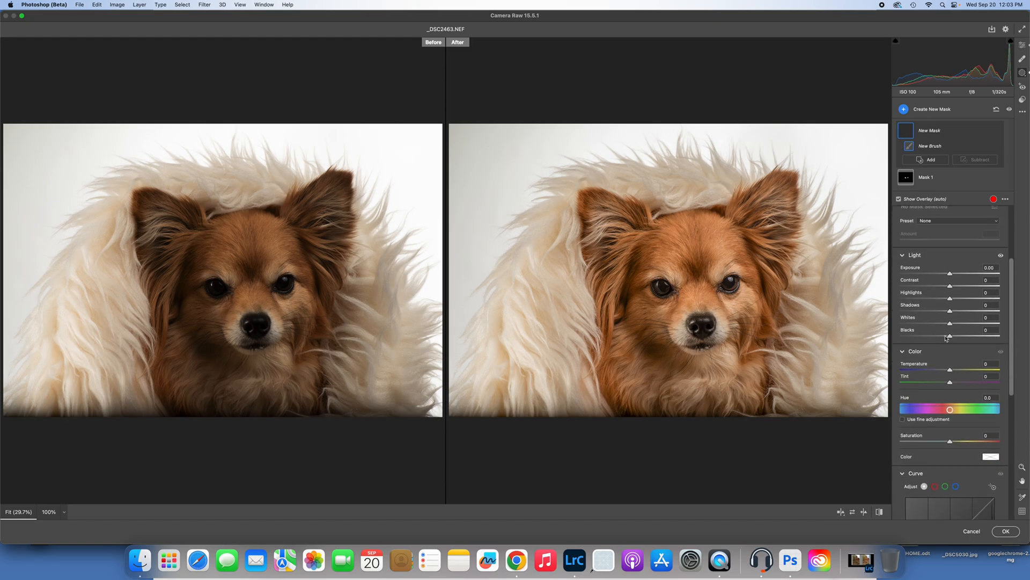
{"action": "scroll", "coordinate": [947, 339], "scroll_direction": "down", "scroll_amount": 5}
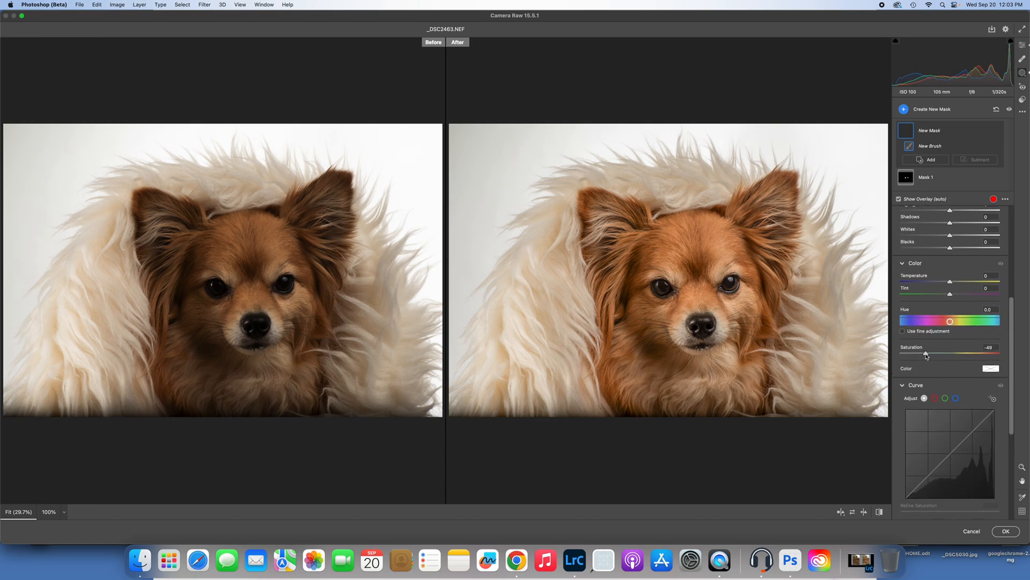
{"action": "scroll", "coordinate": [948, 277], "scroll_direction": "up", "scroll_amount": 10}
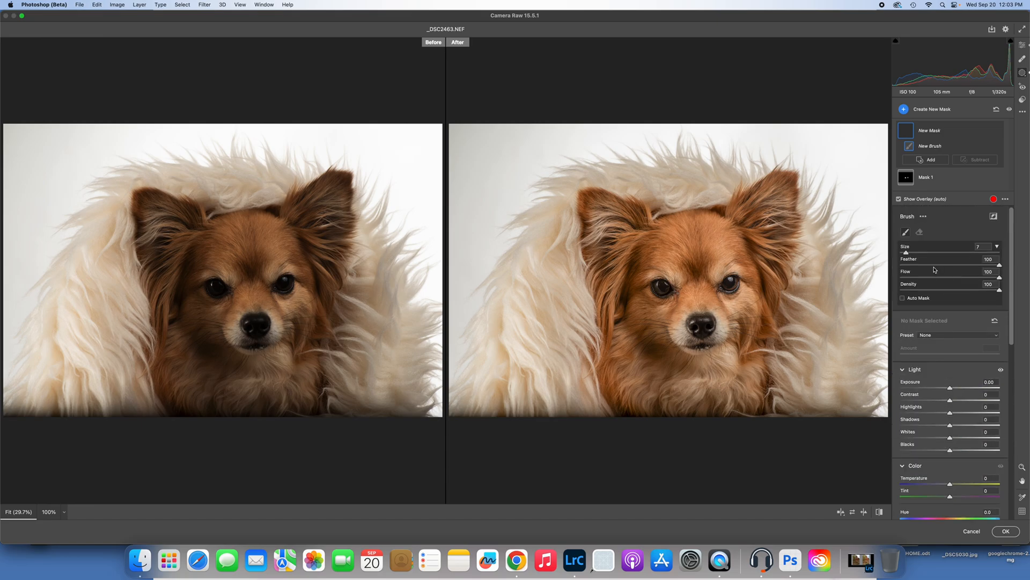
{"action": "left_click", "coordinate": [917, 252]}
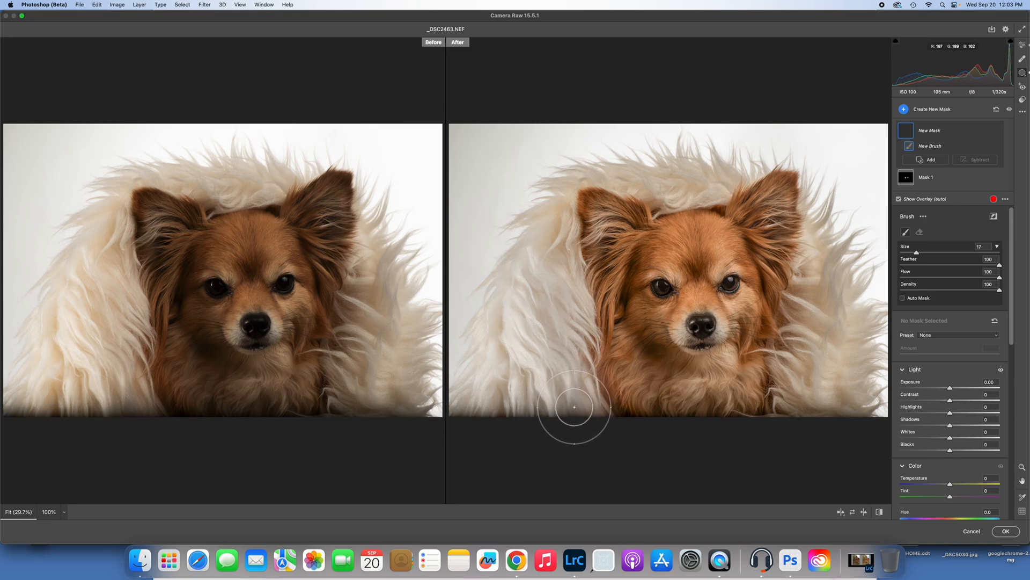
- Paint the desaturation mask over the fur blanket around the dog, reduce the brush size to 9 and ease the Saturation reduction
{"action": "left_click_drag", "start_coordinate": [532, 244], "coordinate": [546, 253]}
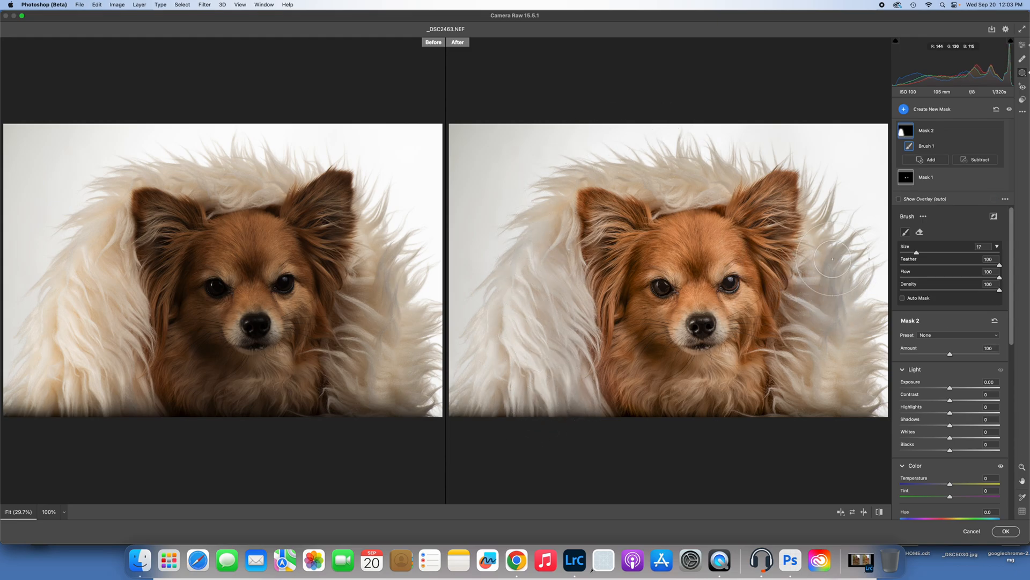
{"action": "mouse_move", "coordinate": [806, 368]}
{"action": "left_mouse_down"}
{"action": "mouse_move", "coordinate": [861, 402]}
{"action": "mouse_move", "coordinate": [835, 403]}
{"action": "mouse_move", "coordinate": [827, 297]}
{"action": "left_mouse_up"}
{"action": "left_click_drag", "start_coordinate": [630, 153], "coordinate": [674, 155]}
{"action": "left_click", "coordinate": [909, 253]}
{"action": "scroll", "coordinate": [946, 436], "scroll_direction": "down", "scroll_amount": 8}
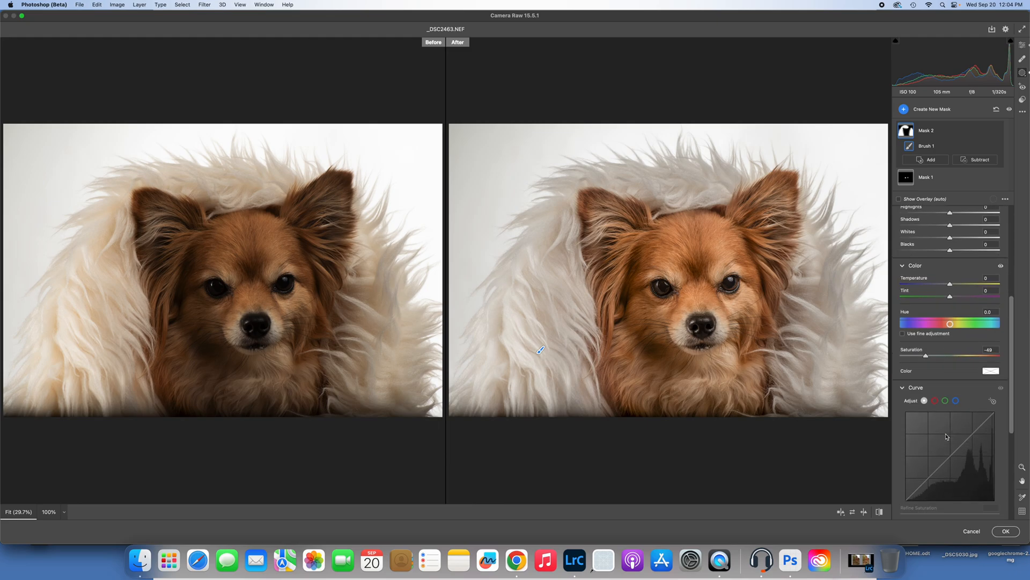
{"action": "left_click_drag", "start_coordinate": [926, 356], "coordinate": [939, 359]}
- Start a third brush mask with Dehaze at -32 and a brush size of 13
{"action": "left_click", "coordinate": [937, 111]}
{"action": "left_click", "coordinate": [858, 166]}
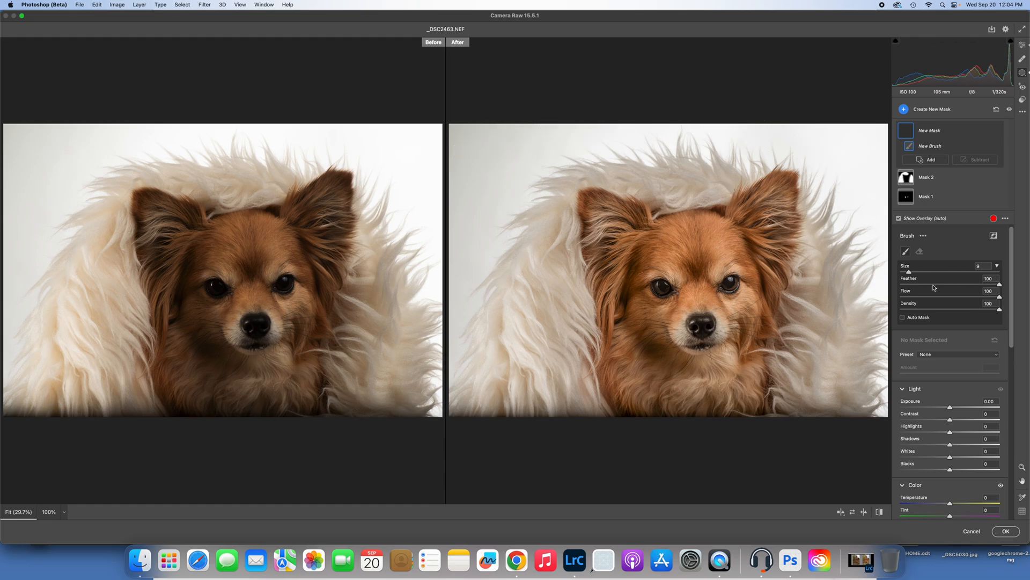
{"action": "scroll", "coordinate": [958, 424], "scroll_direction": "down", "scroll_amount": 5}
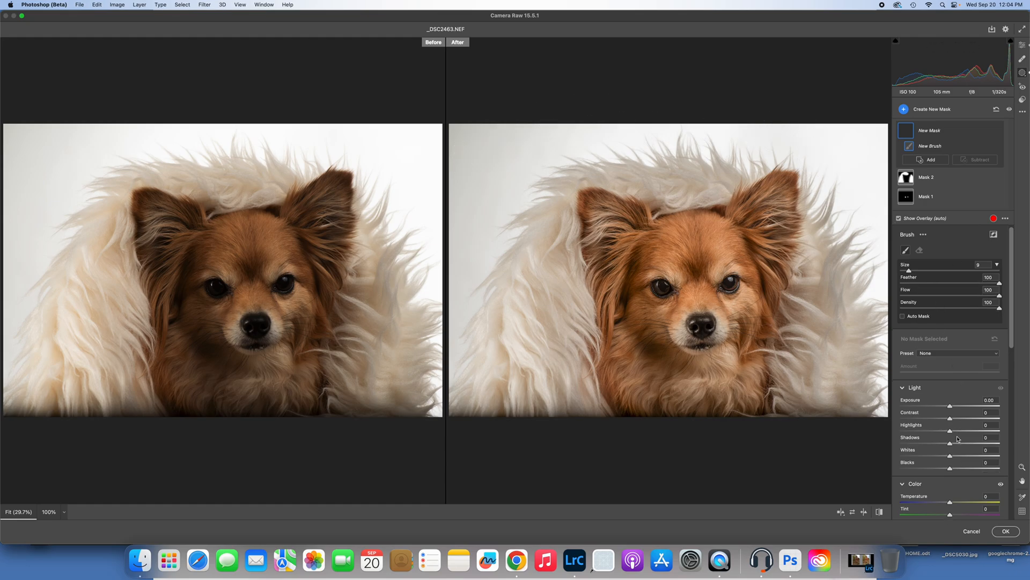
{"action": "scroll", "coordinate": [958, 439], "scroll_direction": "down", "scroll_amount": 6}
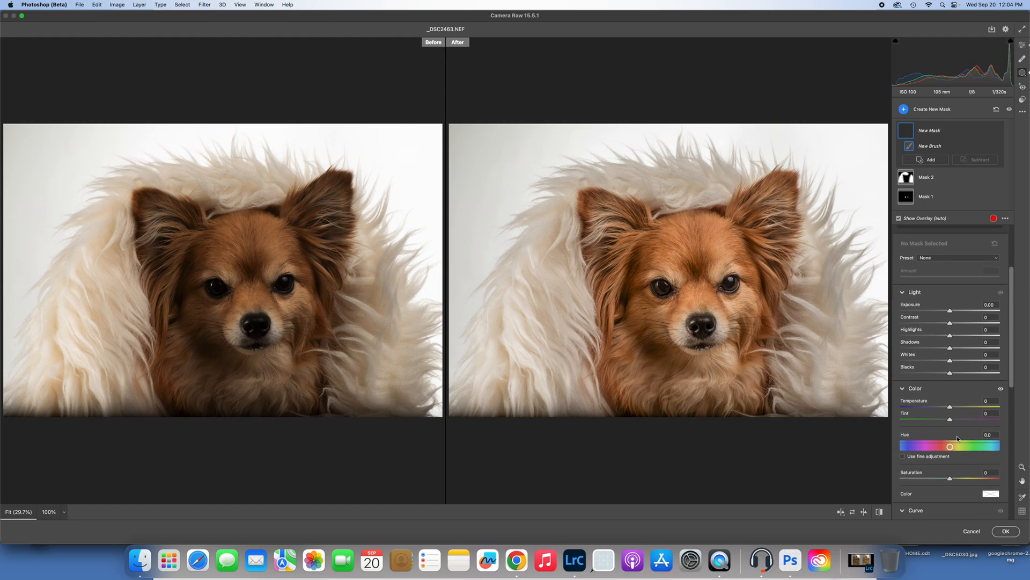
{"action": "scroll", "coordinate": [958, 439], "scroll_direction": "down", "scroll_amount": 14}
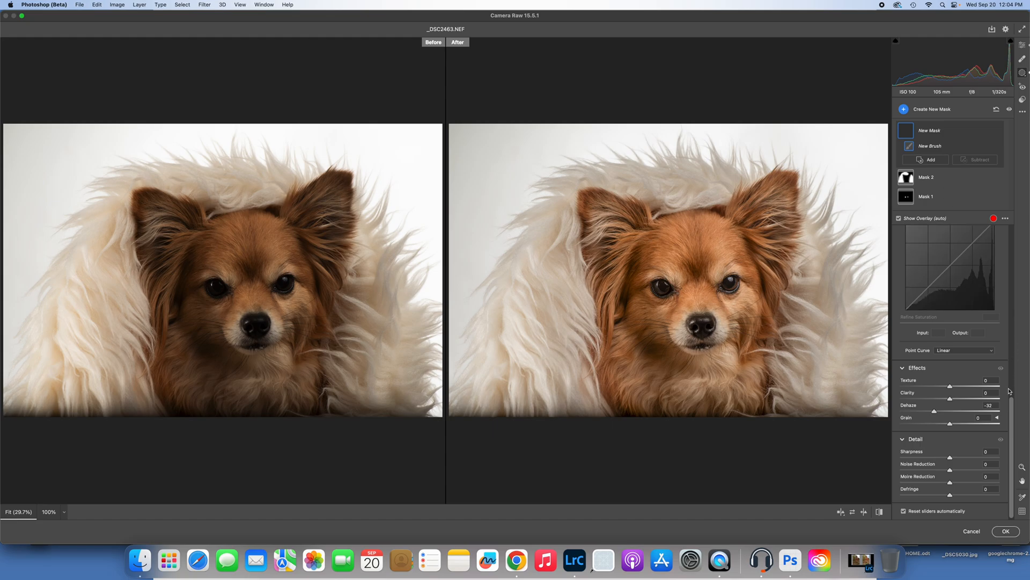
{"action": "left_click_drag", "start_coordinate": [1011, 403], "coordinate": [970, 242]}
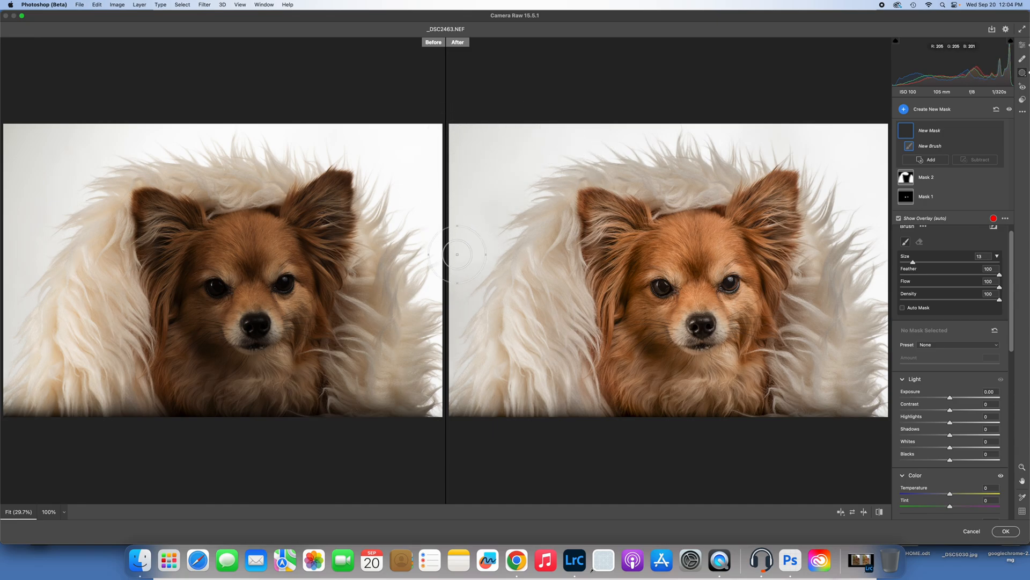
- Paint the Dehaze mask over the white background along the sides and above the fur blanket
{"action": "mouse_move", "coordinate": [449, 300]}
{"action": "left_mouse_down"}
{"action": "mouse_move", "coordinate": [444, 189]}
{"action": "mouse_move", "coordinate": [450, 154]}
{"action": "mouse_move", "coordinate": [466, 127]}
{"action": "left_mouse_up"}
{"action": "mouse_move", "coordinate": [792, 124]}
{"action": "left_mouse_down"}
{"action": "mouse_move", "coordinate": [816, 130]}
{"action": "mouse_move", "coordinate": [870, 155]}
{"action": "mouse_move", "coordinate": [871, 199]}
{"action": "mouse_move", "coordinate": [846, 141]}
{"action": "mouse_move", "coordinate": [782, 119]}
{"action": "mouse_move", "coordinate": [568, 113]}
{"action": "mouse_move", "coordinate": [466, 212]}
{"action": "left_mouse_up"}
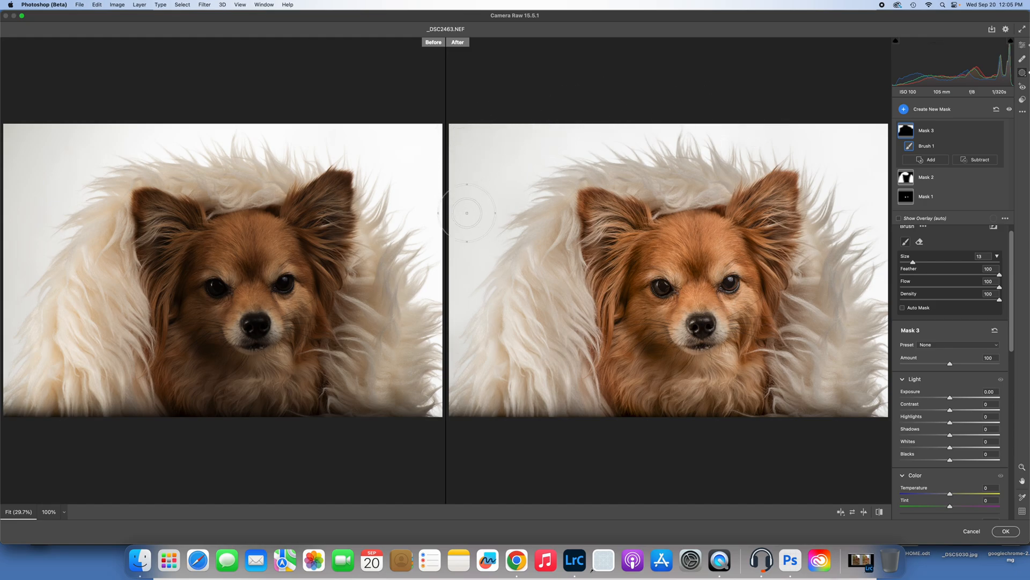
{"action": "left_click_drag", "start_coordinate": [449, 347], "coordinate": [447, 352]}
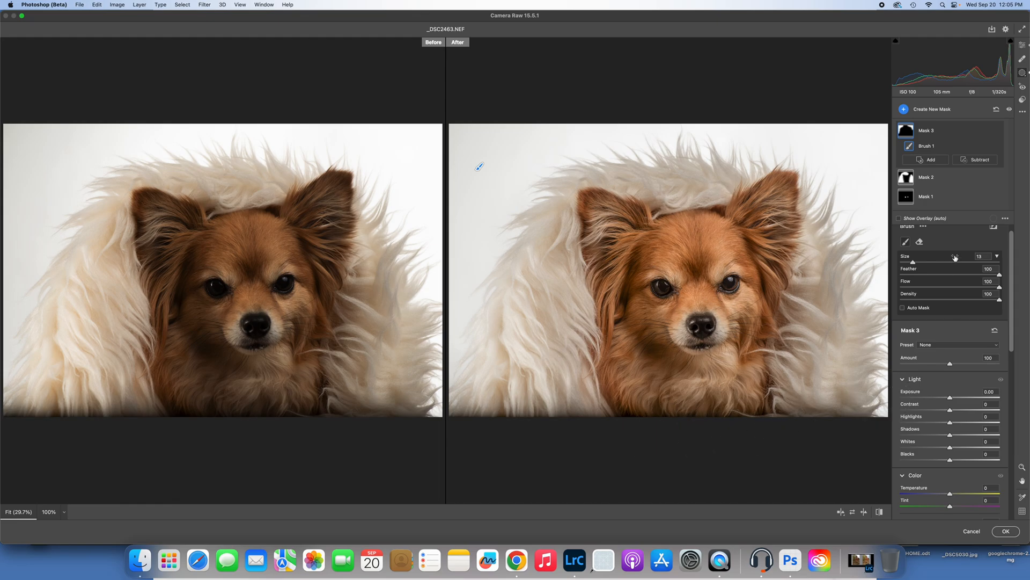
{"action": "scroll", "coordinate": [960, 250], "scroll_direction": "up", "scroll_amount": 1}
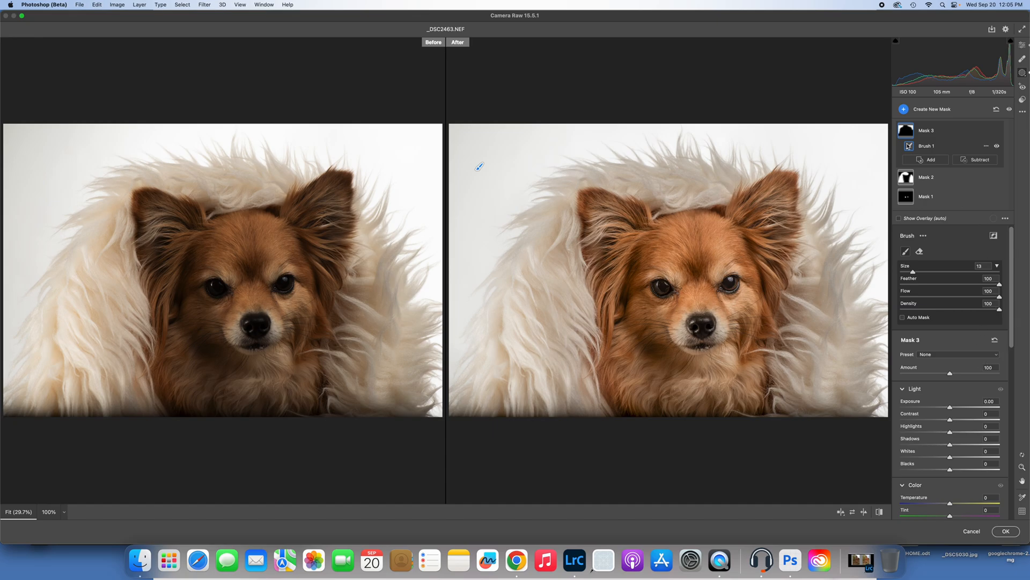
- Add a fourth brush mask with Dehaze at -32 and paint it over the background and upper and left parts of the fur blanket
{"action": "left_click", "coordinate": [924, 110]}
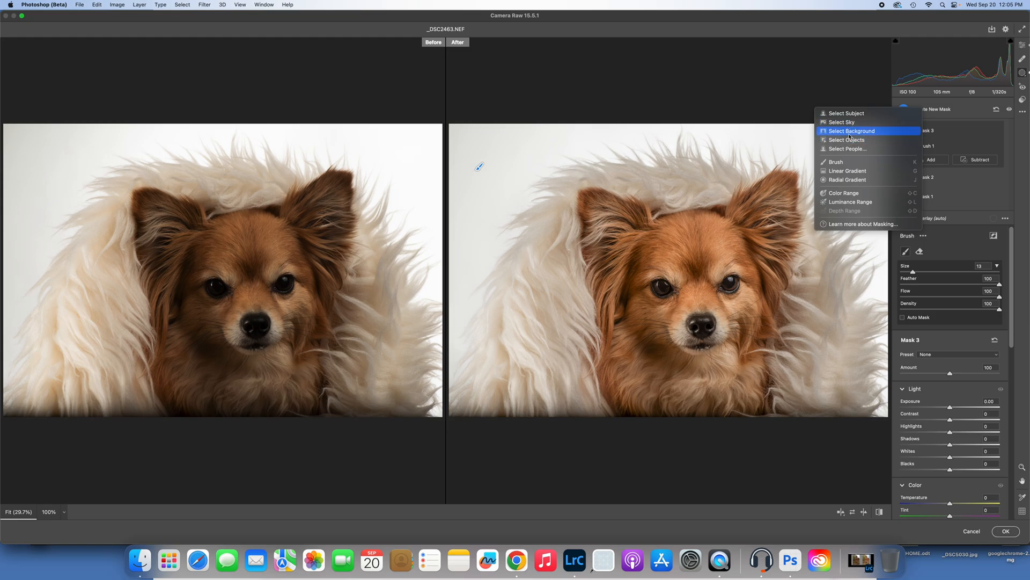
{"action": "left_click", "coordinate": [837, 161]}
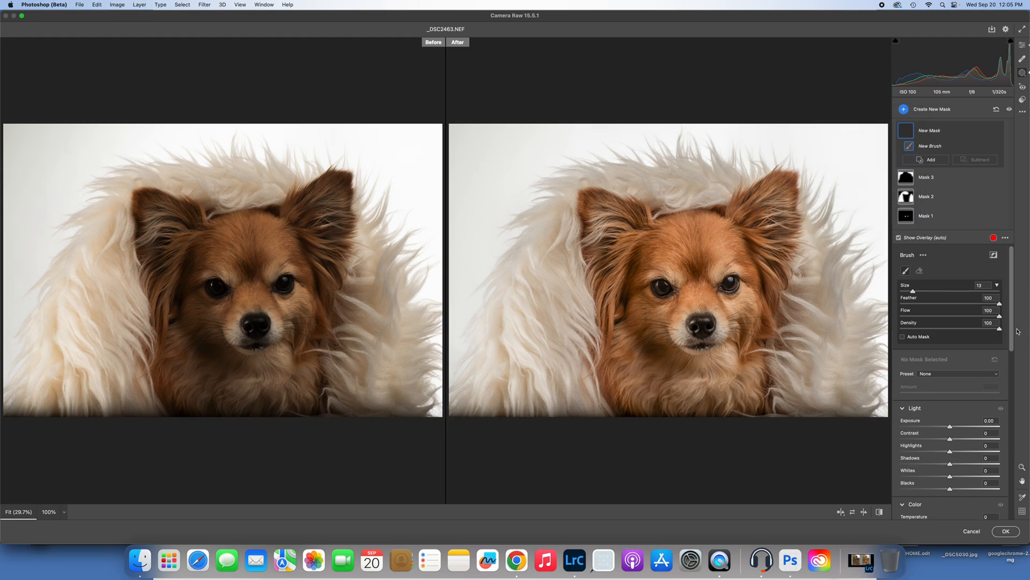
{"action": "left_click_drag", "start_coordinate": [1013, 331], "coordinate": [1022, 479]}
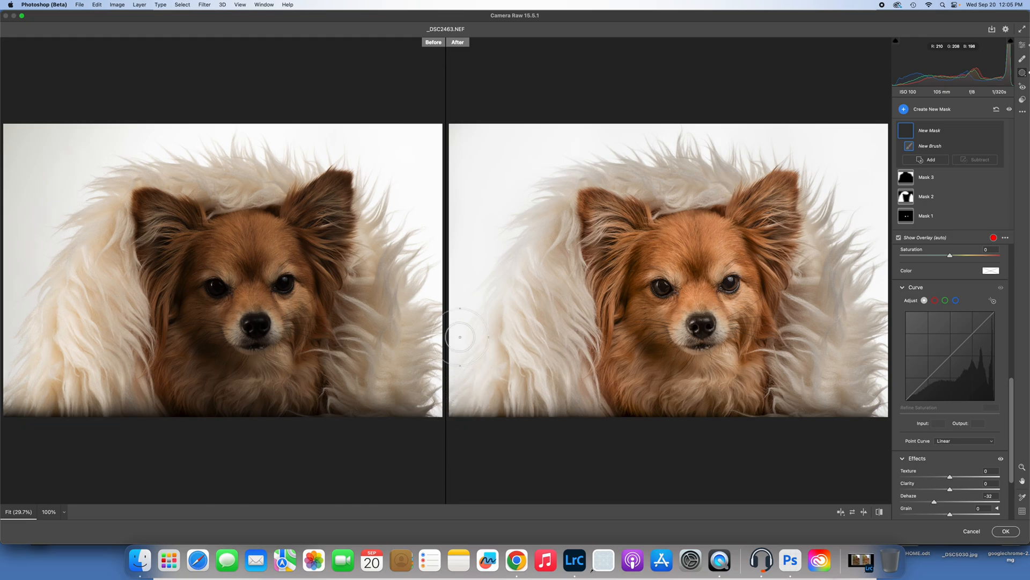
{"action": "left_click_drag", "start_coordinate": [515, 206], "coordinate": [566, 162]}
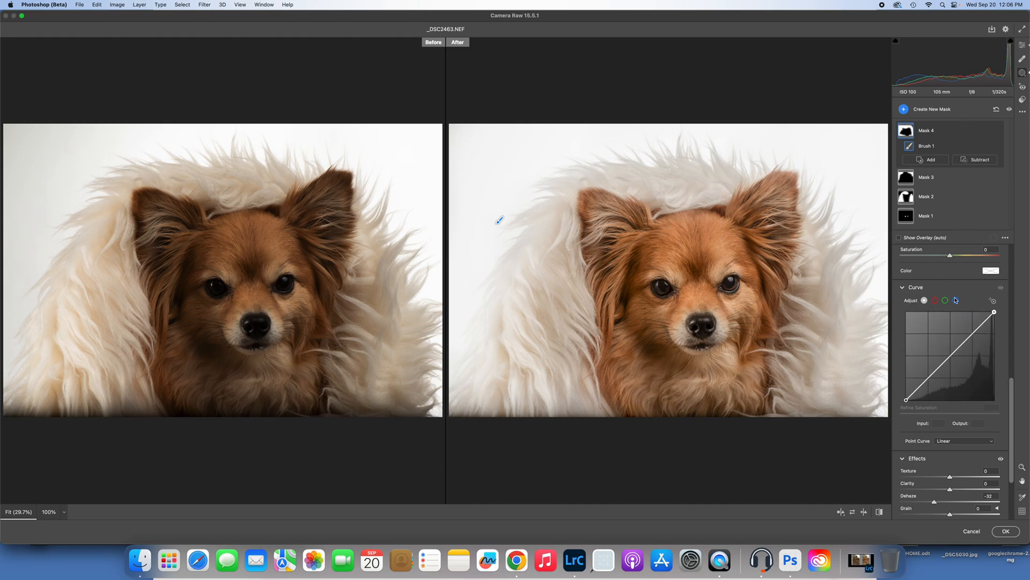
- Switch the fourth mask's brush to erasing
{"action": "left_click_drag", "start_coordinate": [1013, 392], "coordinate": [1017, 287]}
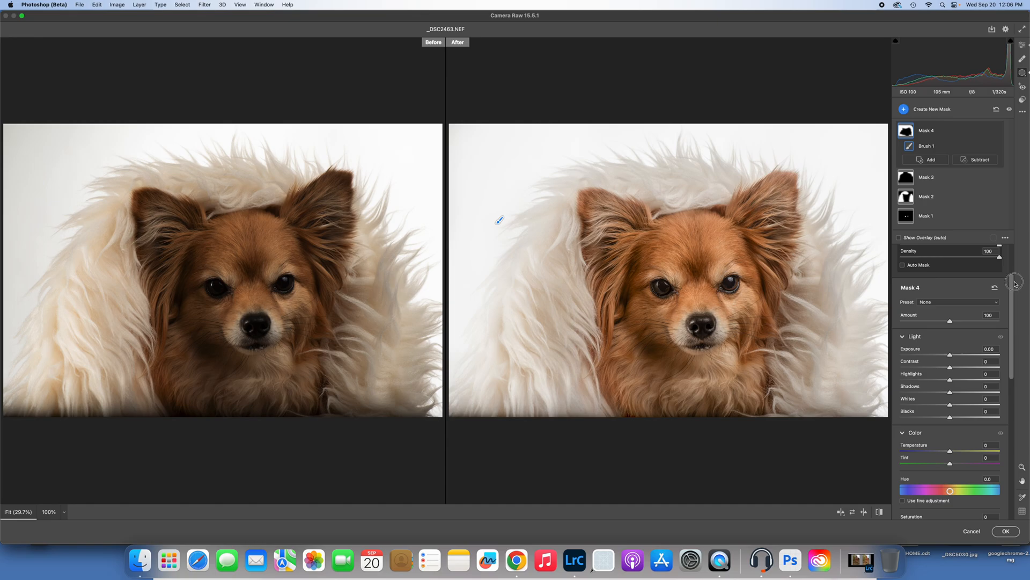
{"action": "scroll", "coordinate": [1013, 286], "scroll_direction": "up", "scroll_amount": 3}
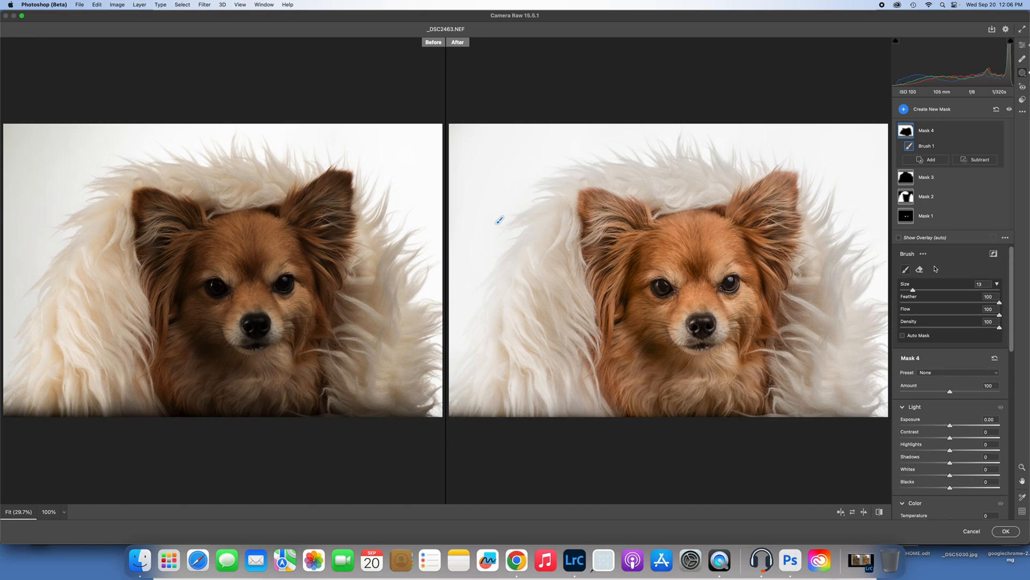
{"action": "left_click", "coordinate": [921, 271]}
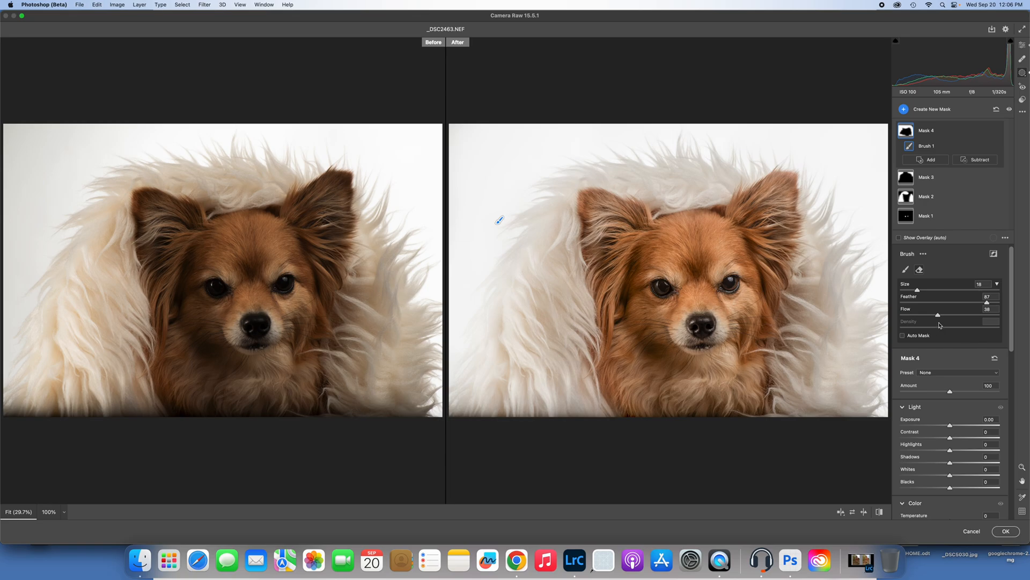